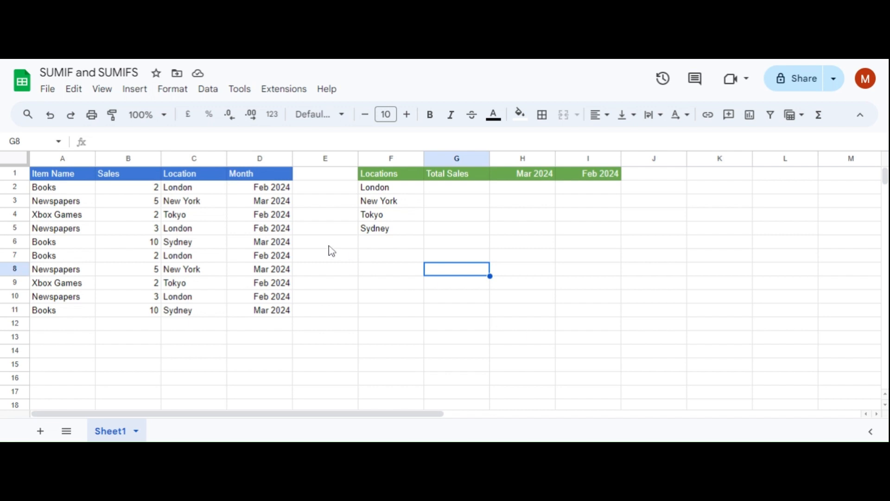
- Examine the item, sales and location columns of the sales table and the locations listed in F2:F5
{"action": "left_click", "coordinate": [79, 200]}
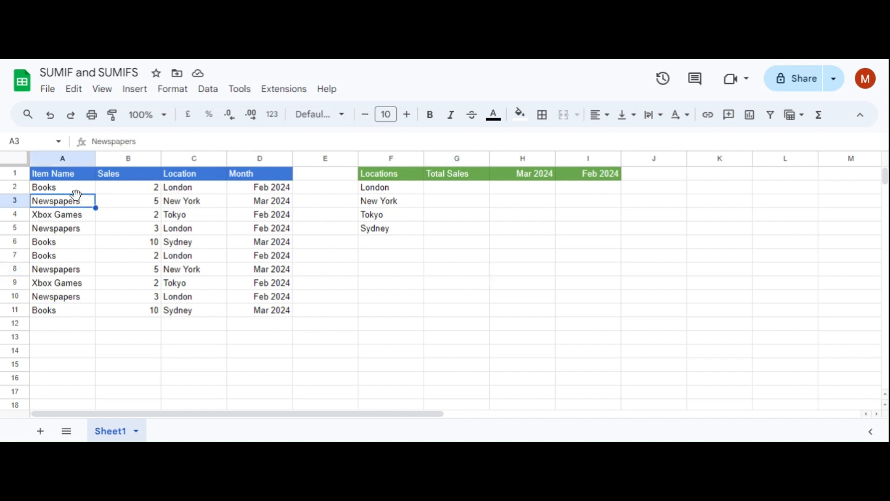
{"action": "left_click", "coordinate": [92, 188]}
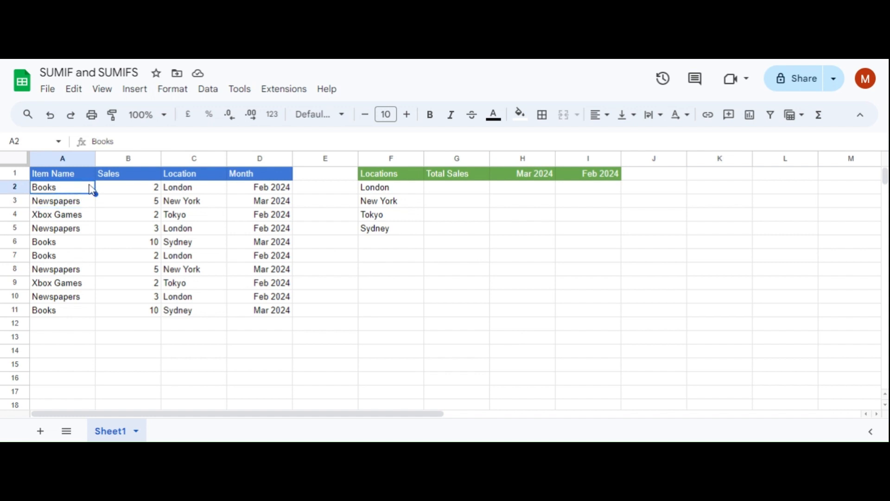
{"action": "key", "text": "Right"}
{"action": "key", "text": "Right"}
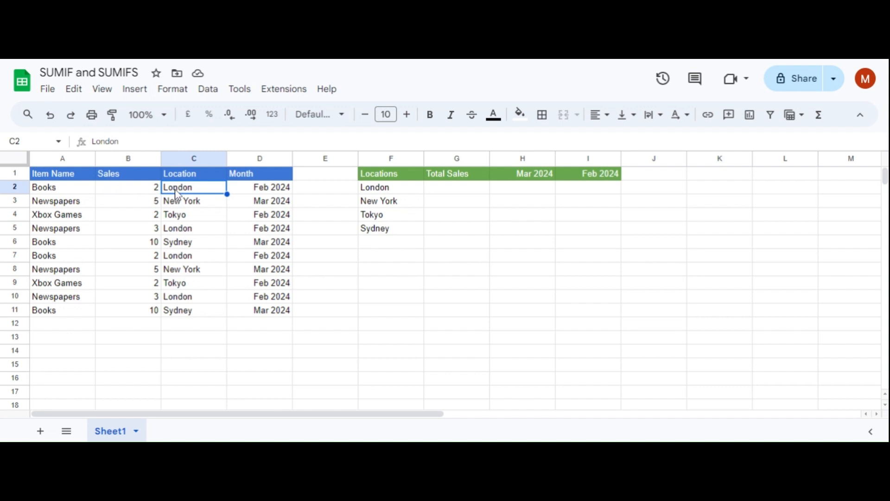
{"action": "left_click", "coordinate": [379, 189]}
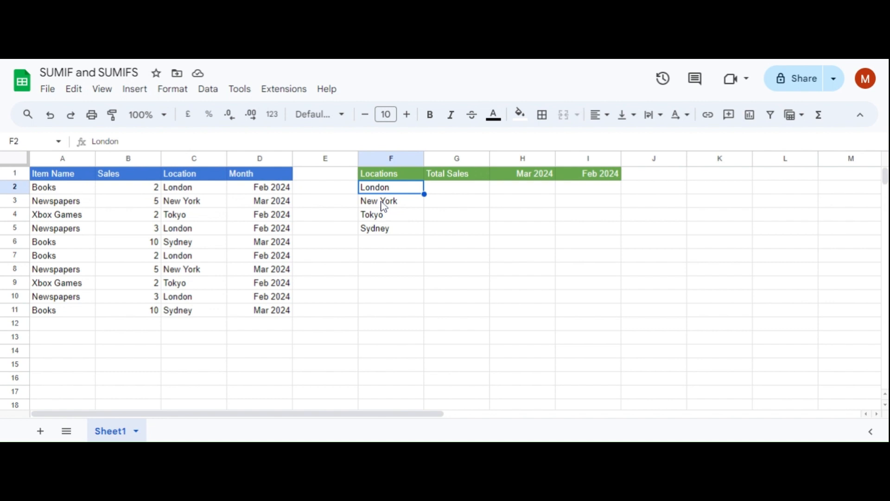
{"action": "left_click", "coordinate": [383, 204]}
{"action": "left_click", "coordinate": [383, 216]}
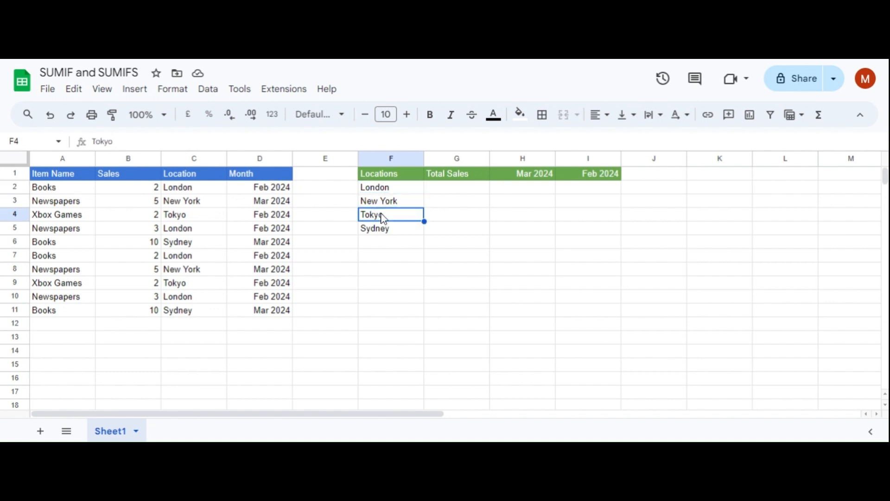
{"action": "left_click", "coordinate": [383, 230]}
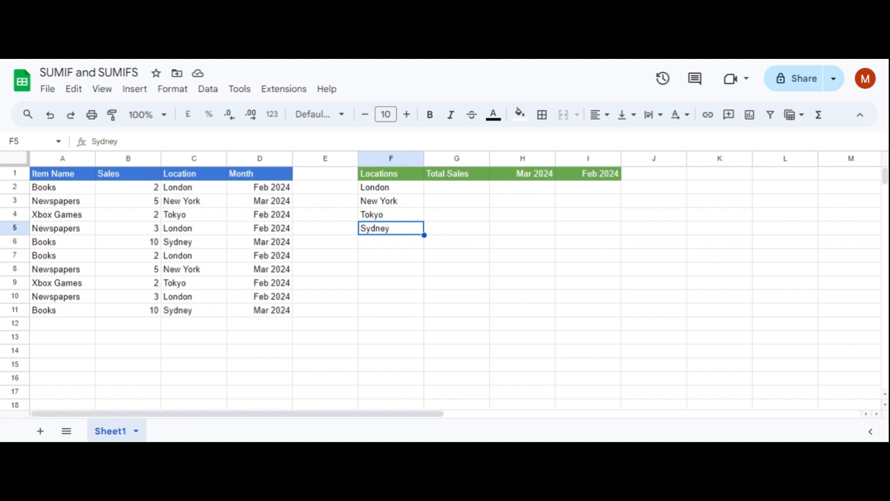
{"action": "left_click", "coordinate": [173, 190]}
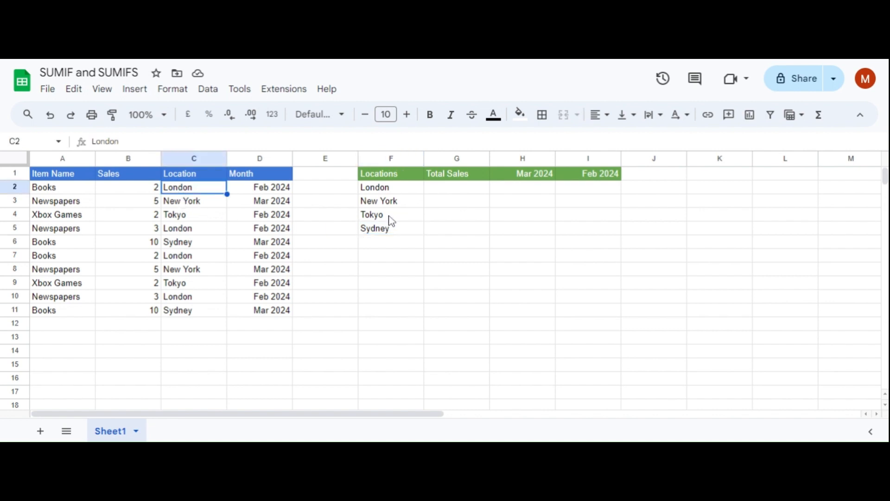
- Begin a SUMIF formula in G2 under Total Sales, using the Location cells C2:C11 as its range
{"action": "left_click", "coordinate": [441, 192]}
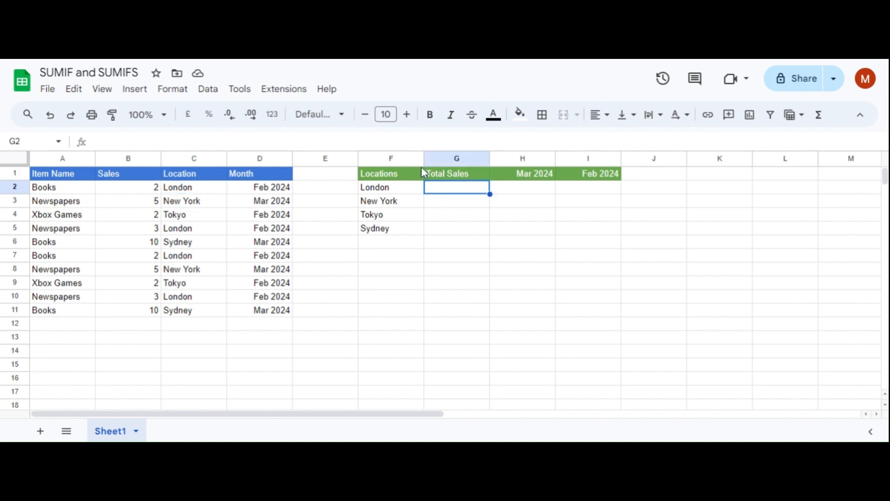
{"action": "left_click", "coordinate": [92, 141]}
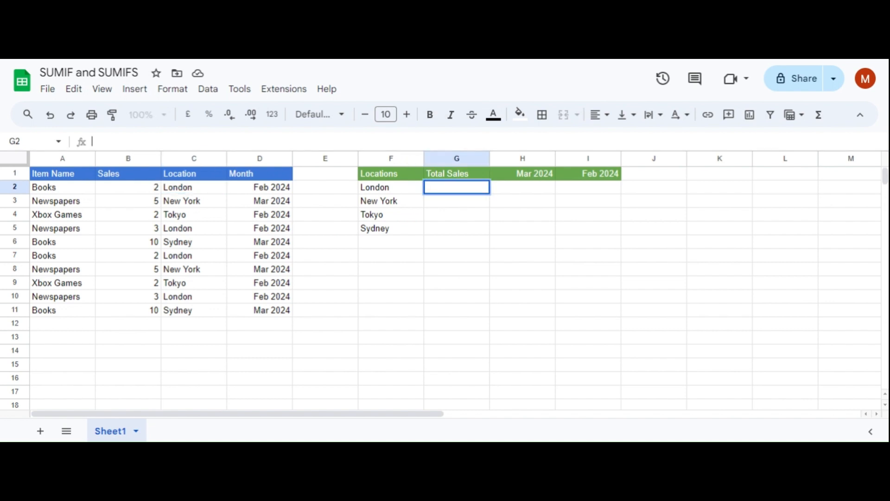
{"action": "type", "text": "=su"}
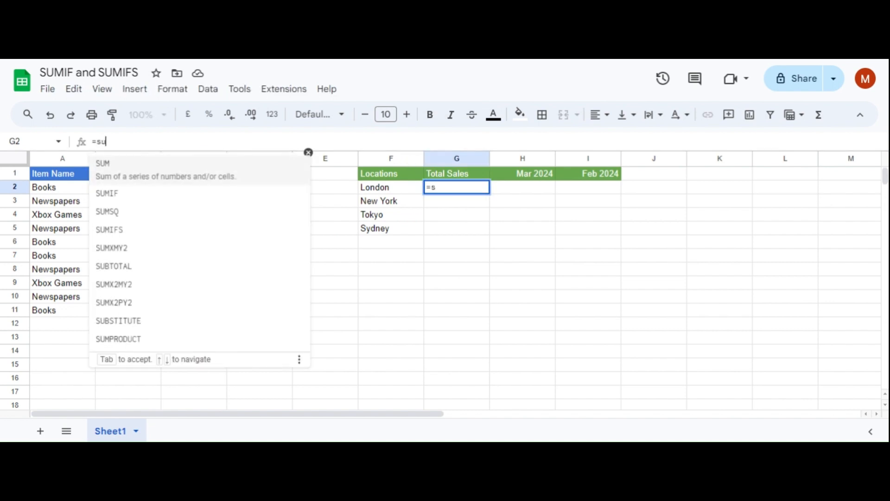
{"action": "type", "text": "mif"}
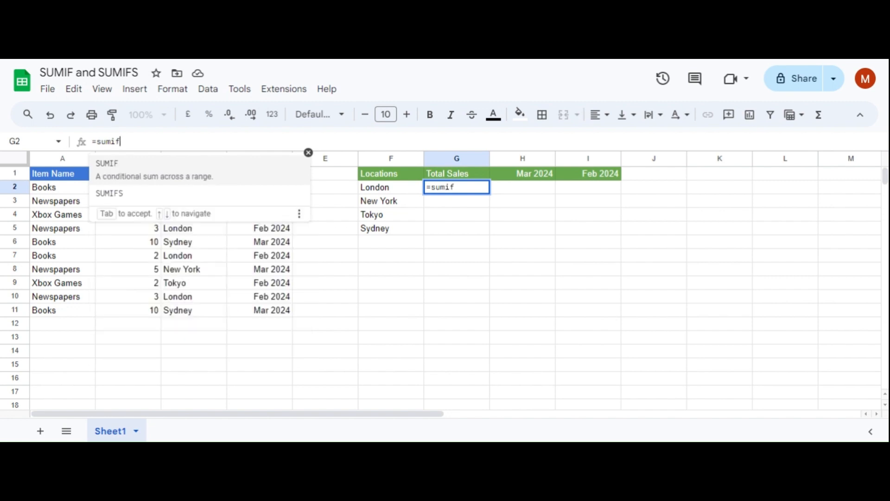
{"action": "type", "text": "("}
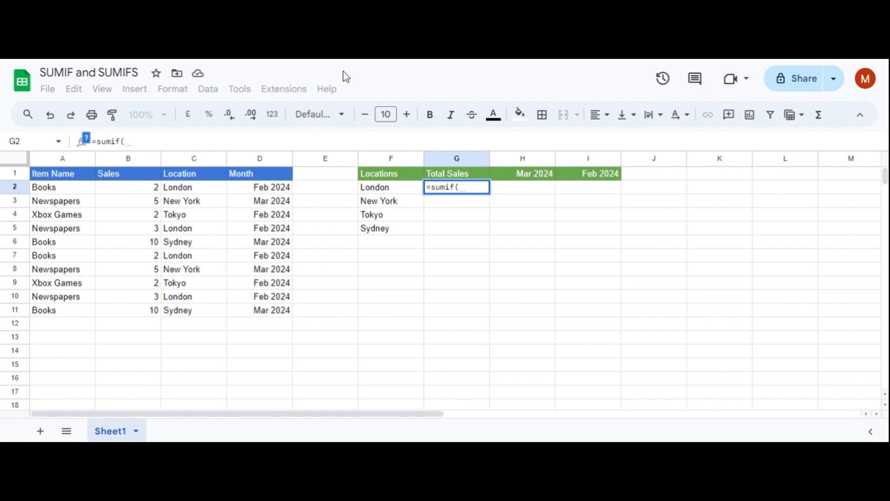
{"action": "left_click", "coordinate": [192, 190]}
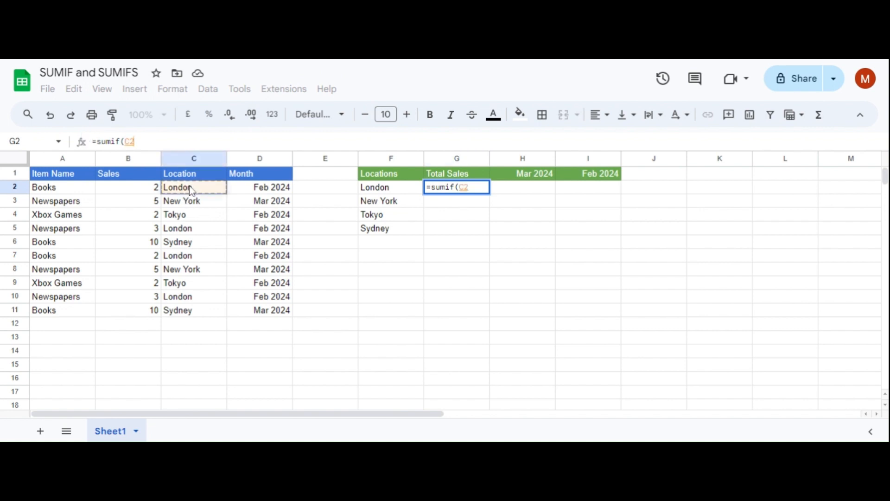
{"action": "left_click", "coordinate": [181, 308], "text": "shift"}
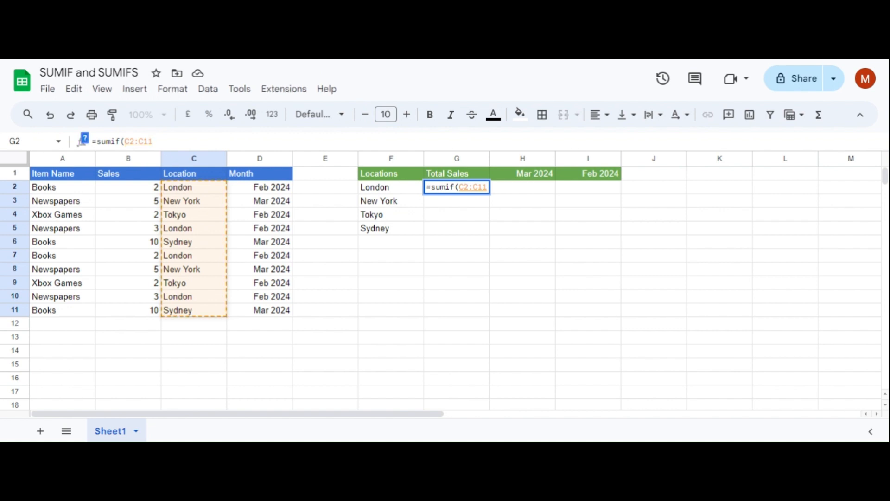
- Complete the G2 SUMIF formula with F2 as the criterion and B2:B11 as the sum range, and commit it
{"action": "type", "text": ","}
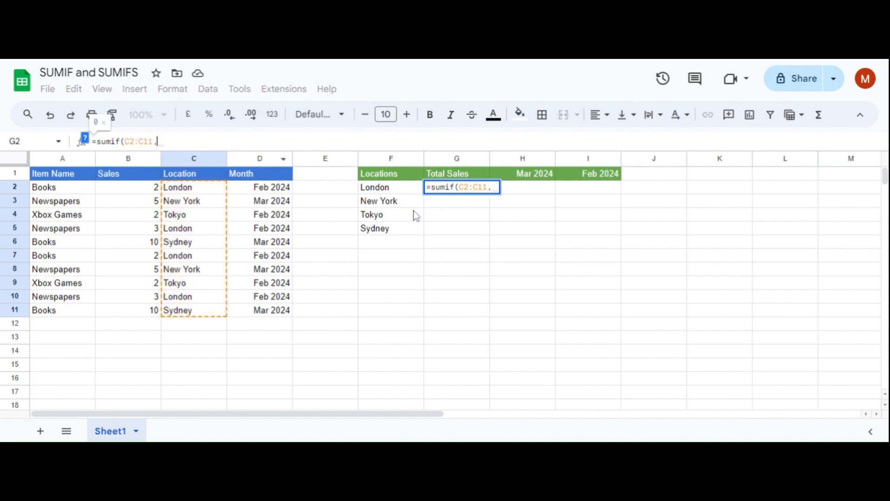
{"action": "left_click", "coordinate": [395, 192]}
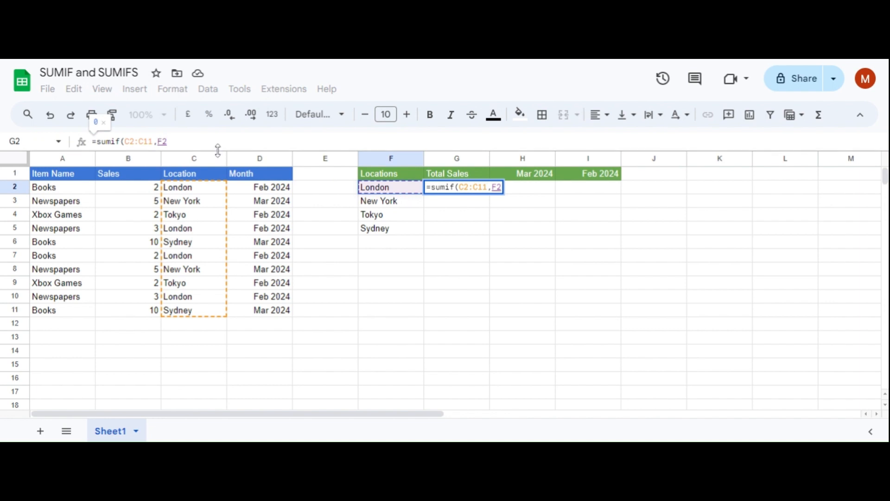
{"action": "type", "text": ","}
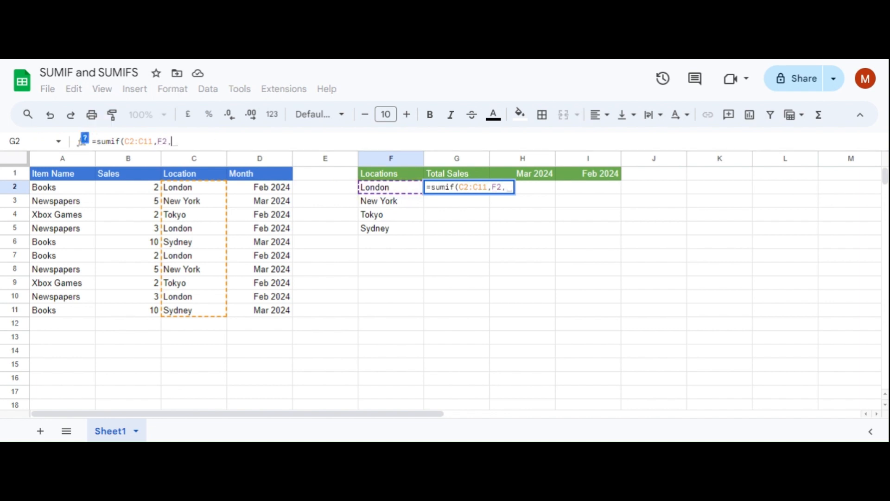
{"action": "left_click_drag", "start_coordinate": [136, 186], "coordinate": [143, 314]}
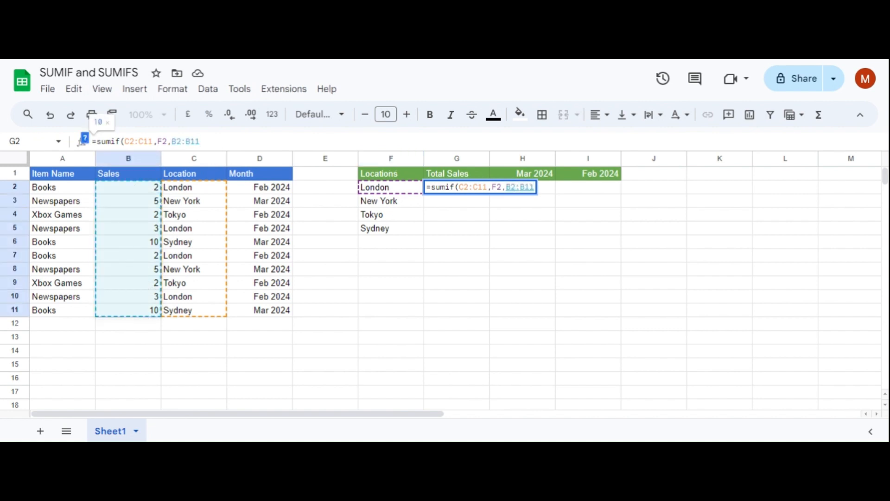
{"action": "type", "text": ")"}
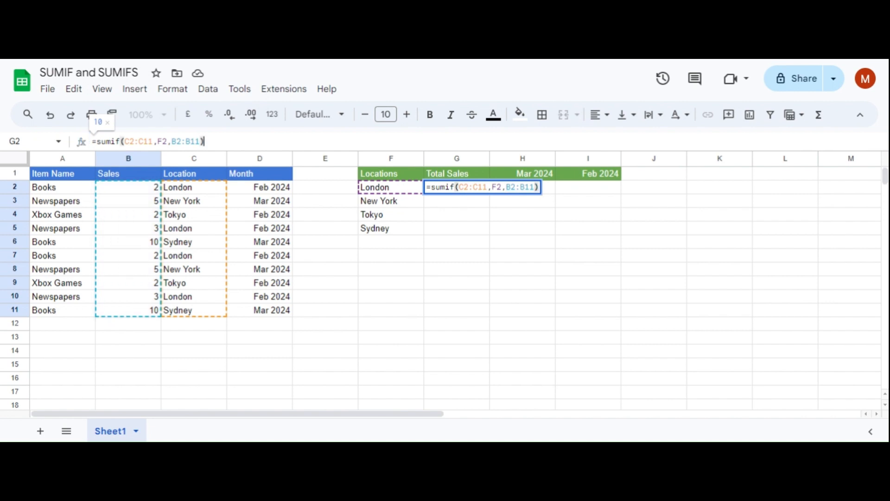
{"action": "key", "text": "shift+Right"}
{"action": "key", "text": "shift+Right"}
{"action": "key", "text": "shift+Right"}
{"action": "key", "text": "shift+Right"}
{"action": "key", "text": "shift+Right"}
{"action": "key", "text": "shift+Right"}
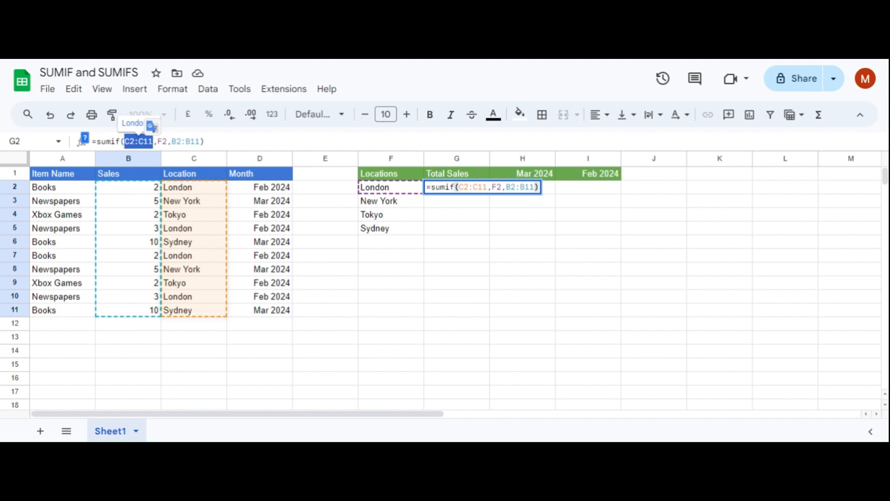
{"action": "key", "text": "Right"}
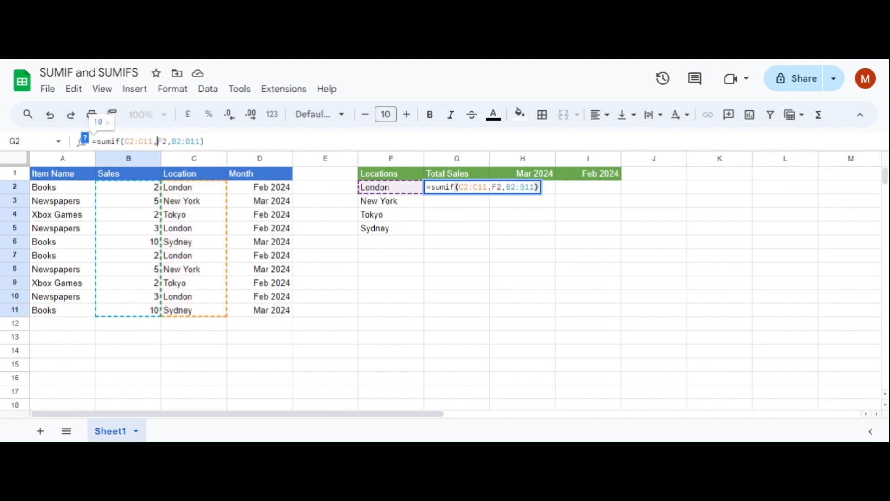
{"action": "key", "text": "Return"}
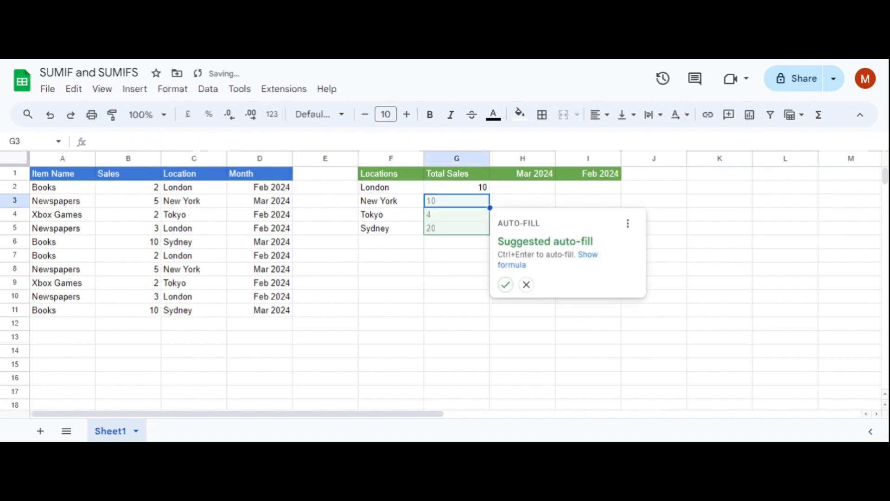
- Try the suggested auto-fill of the SUMIF formula down G3:G5 and undo it
{"action": "left_click", "coordinate": [505, 285]}
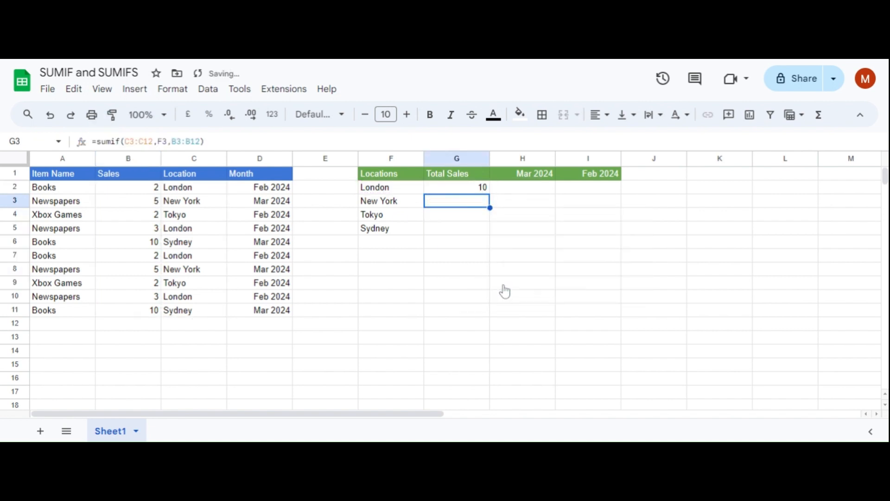
{"action": "left_click", "coordinate": [480, 190]}
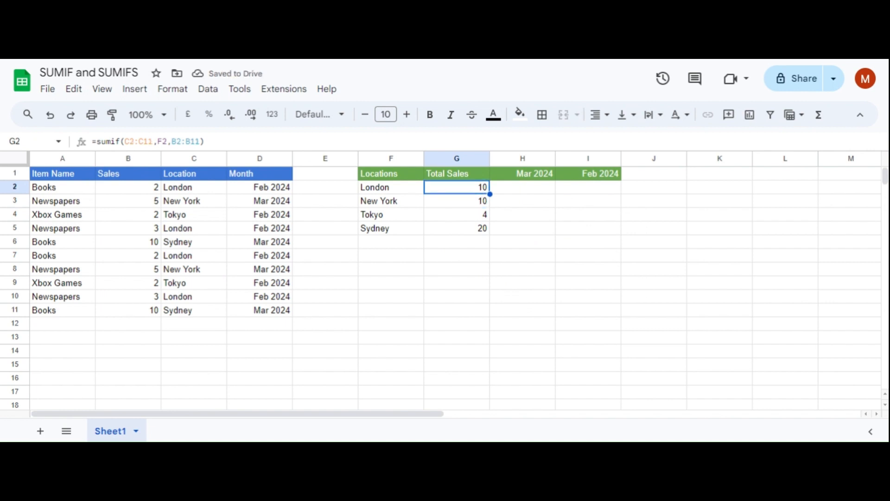
{"action": "key", "text": "ctrl+z"}
- Make the Location range in G2's SUMIF formula absolute as $C$2:$C$11
{"action": "left_click", "coordinate": [124, 141]}
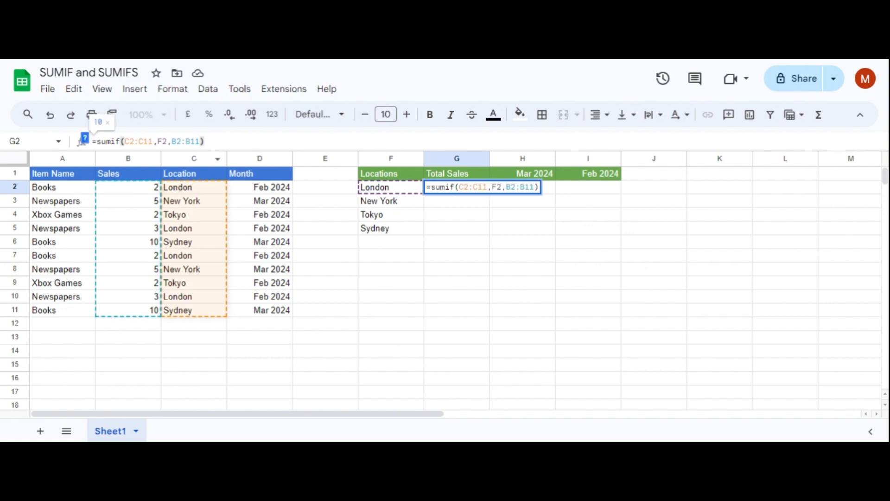
{"action": "type", "text": "#"}
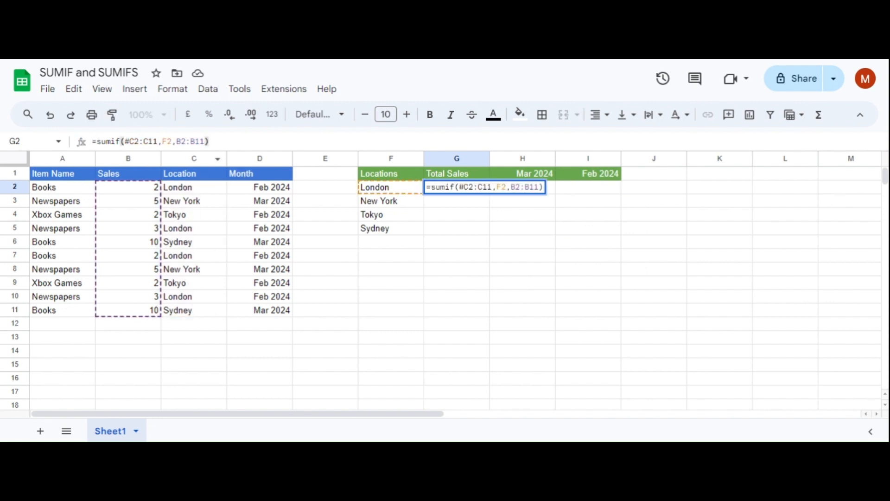
{"action": "left_click", "coordinate": [129, 141]}
{"action": "key", "text": "BackSpace"}
{"action": "type", "text": "$"}
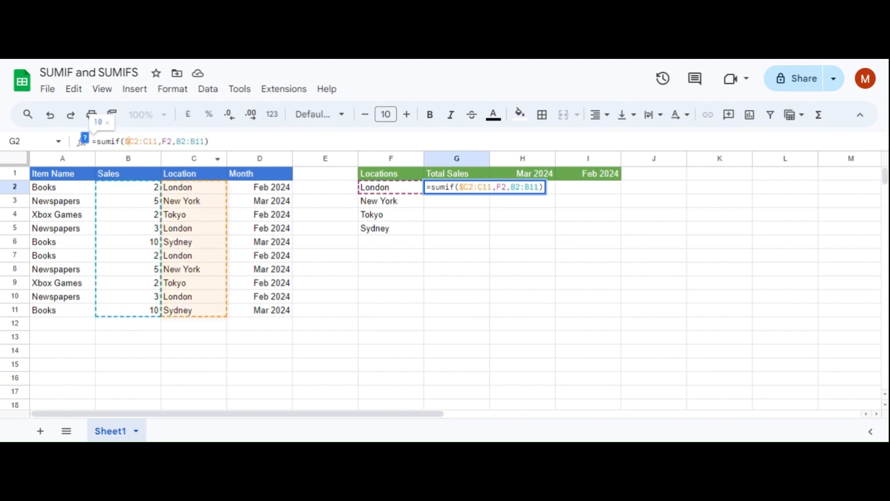
{"action": "key", "text": "Right"}
{"action": "type", "text": "$"}
{"action": "key", "text": "Right"}
{"action": "type", "text": "$"}
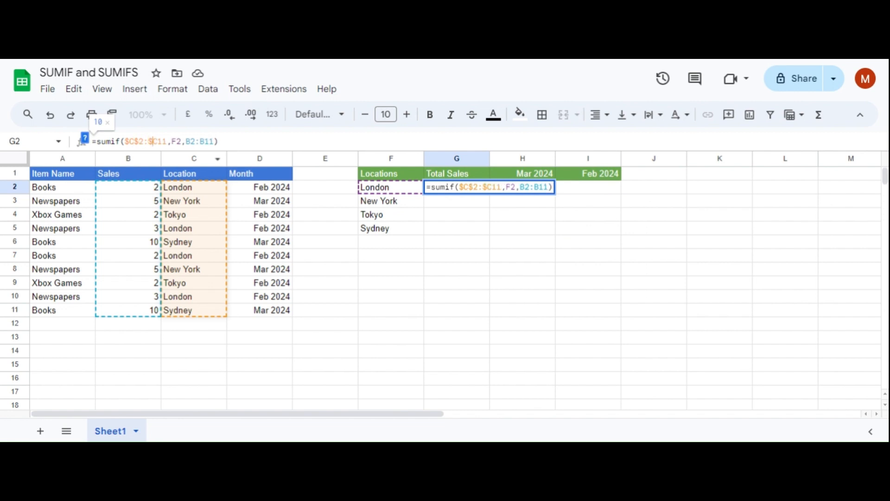
{"action": "key", "text": "Right"}
{"action": "type", "text": "$"}
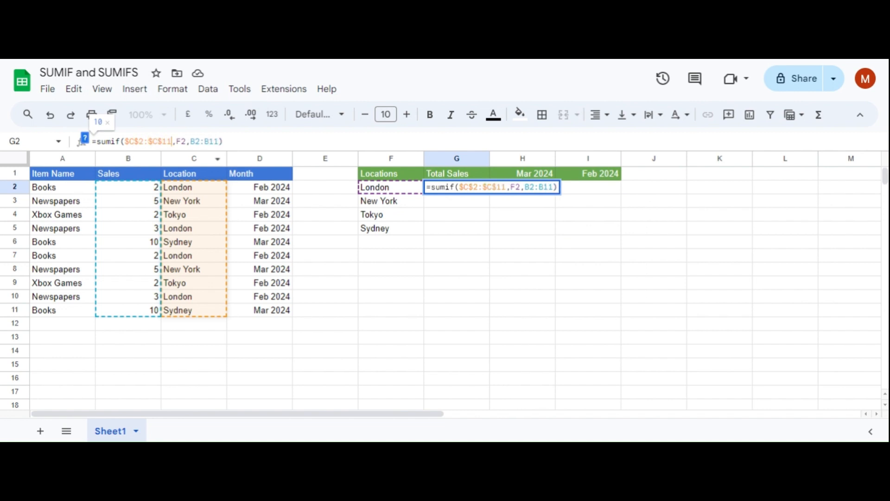
- Lock only the column of the criterion in G2's SUMIF formula as $F2 and commit the formula
{"action": "key", "text": "Right"}
{"action": "key", "text": "Right"}
{"action": "key", "text": "Right"}
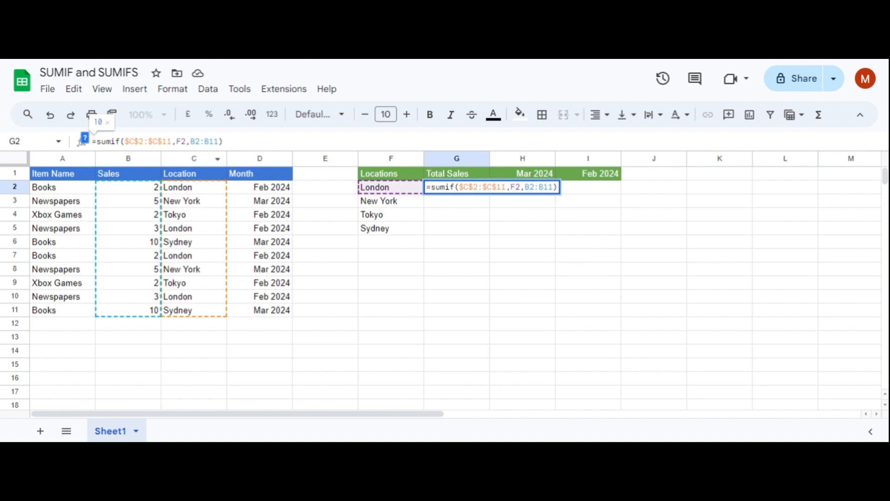
{"action": "type", "text": "$"}
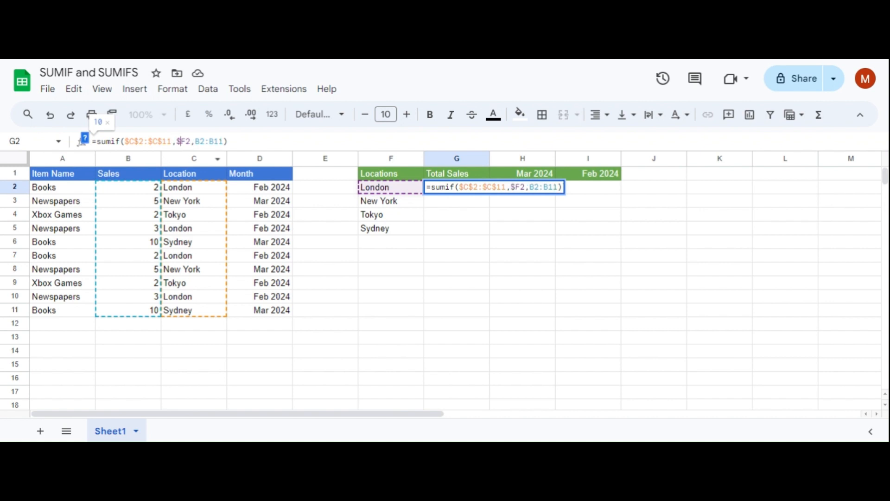
{"action": "left_click", "coordinate": [393, 204]}
{"action": "left_click", "coordinate": [390, 220]}
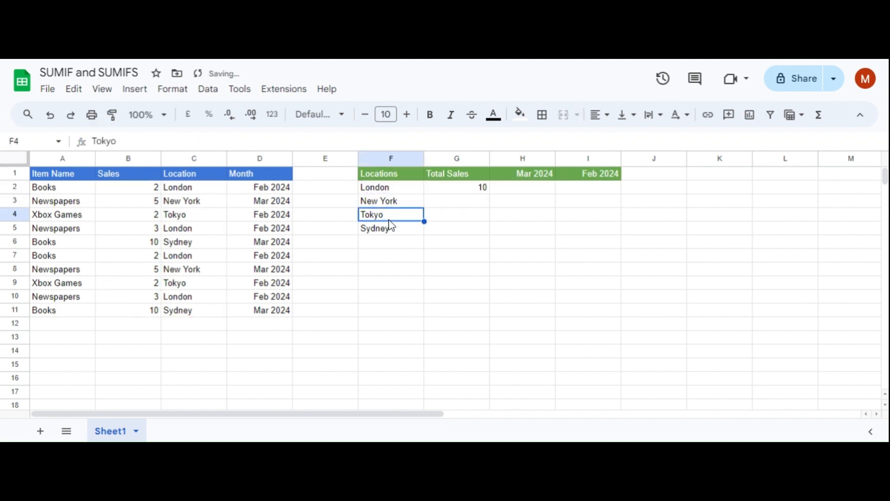
{"action": "left_click", "coordinate": [394, 233]}
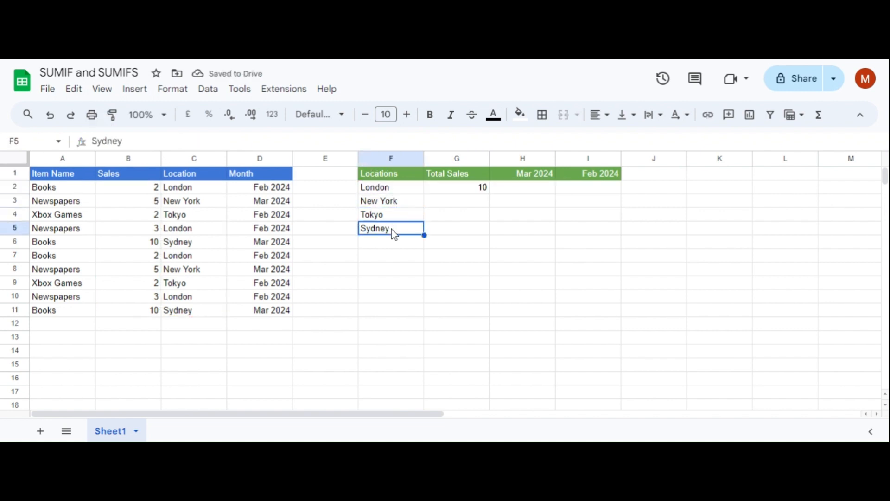
- Make the sum range in G2's SUMIF formula absolute as $B$2:$B$11 and accept the suggested auto-fill for G3:G5
{"action": "left_click", "coordinate": [437, 187]}
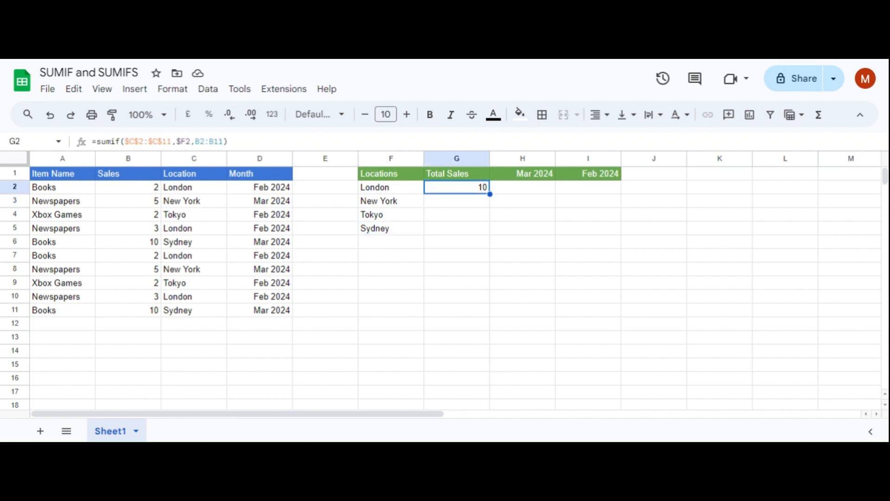
{"action": "left_click", "coordinate": [195, 141]}
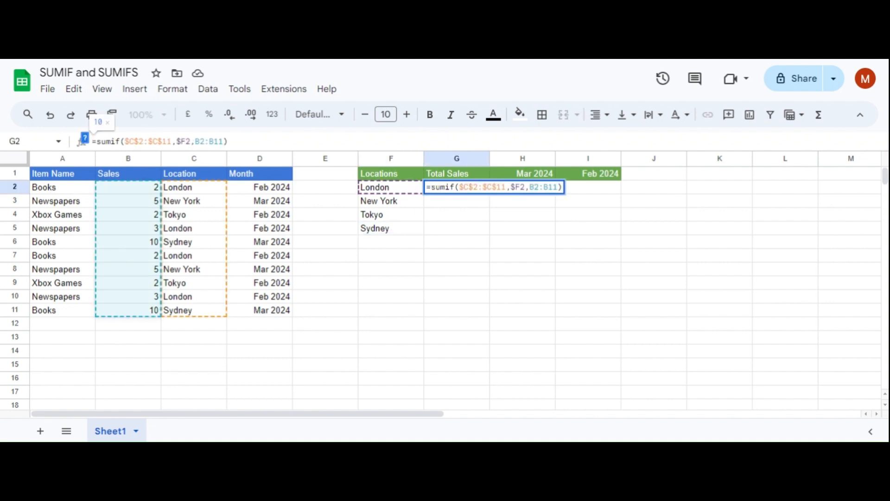
{"action": "type", "text": "$C"}
{"action": "type", "text": "$B$"}
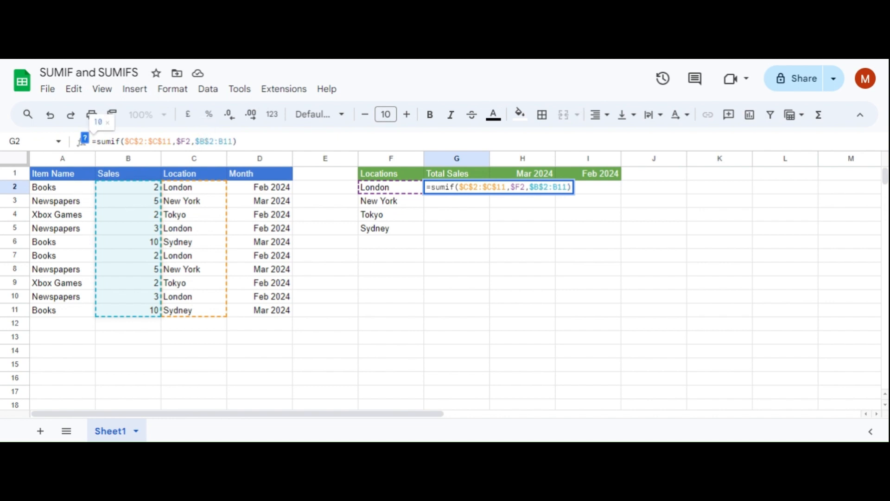
{"action": "left_click", "coordinate": [218, 141]}
{"action": "type", "text": "$"}
{"action": "type", "text": "$B$"}
{"action": "key", "text": "Return"}
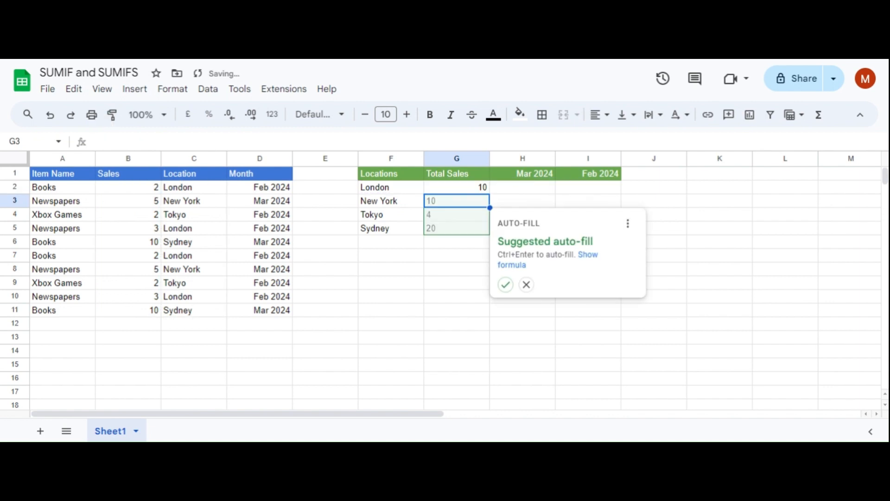
{"action": "left_click", "coordinate": [506, 285]}
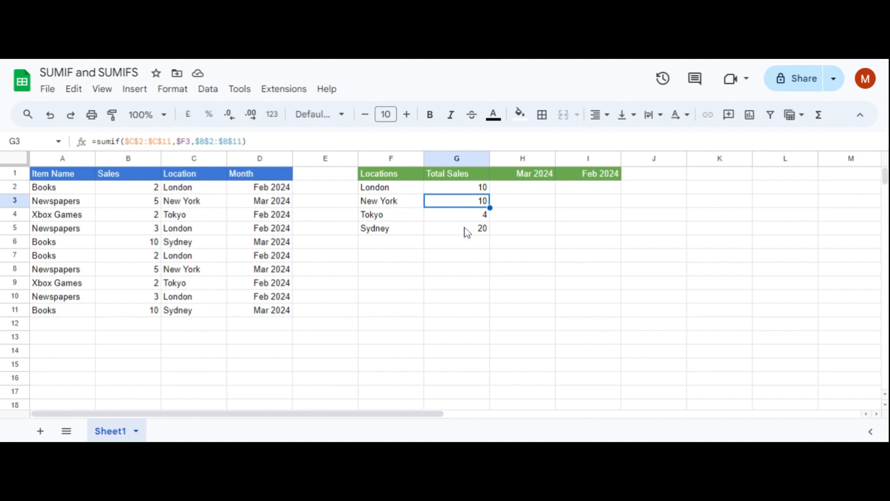
- Examine the Location entries in C2:C11 to check the total sales per location against the source rows
{"action": "left_click", "coordinate": [191, 218]}
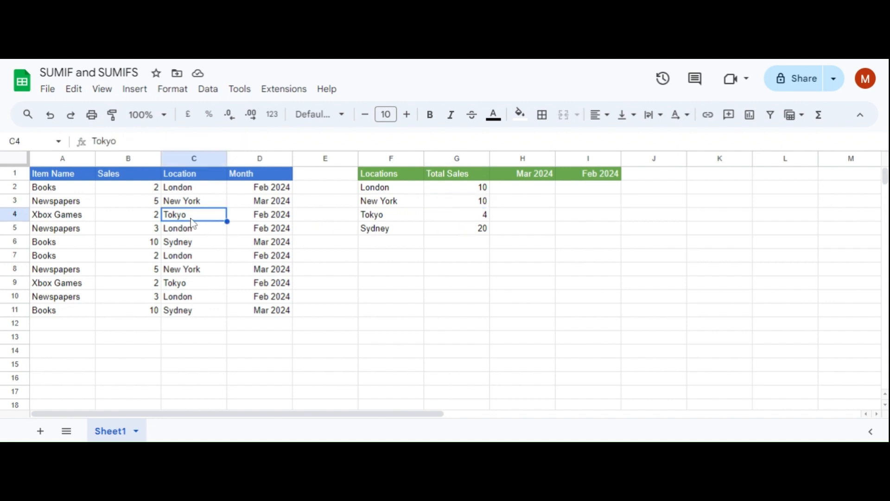
{"action": "key", "text": "Down"}
{"action": "key", "text": "Down"}
{"action": "key", "text": "Down"}
{"action": "key", "text": "Down"}
{"action": "key", "text": "Down"}
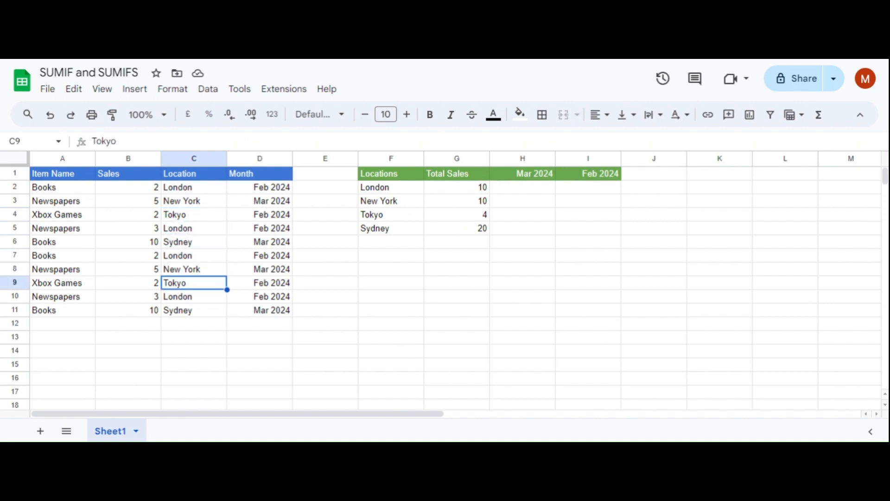
{"action": "key", "text": "Down"}
{"action": "key", "text": "Down"}
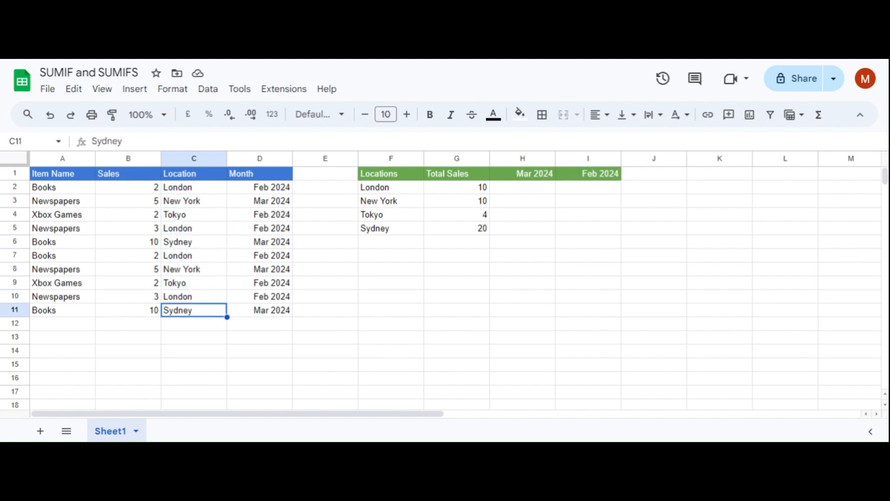
{"action": "key", "text": "Up"}
{"action": "key", "text": "Up"}
{"action": "key", "text": "Up"}
{"action": "key", "text": "Up"}
{"action": "key", "text": "Up"}
{"action": "key", "text": "Up"}
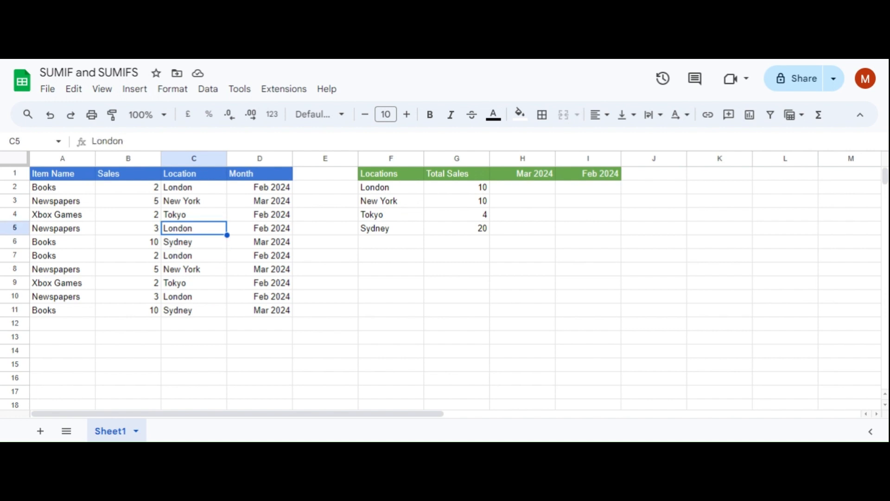
{"action": "key", "text": "Up"}
{"action": "key", "text": "Up"}
{"action": "key", "text": "Up"}
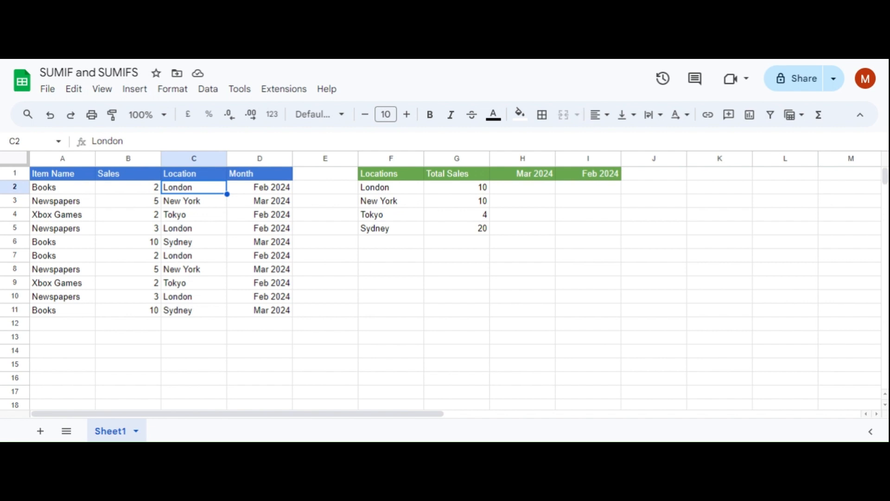
- Start a SUMIFS formula in H2 under the Mar 2024 header
{"action": "left_click", "coordinate": [530, 185]}
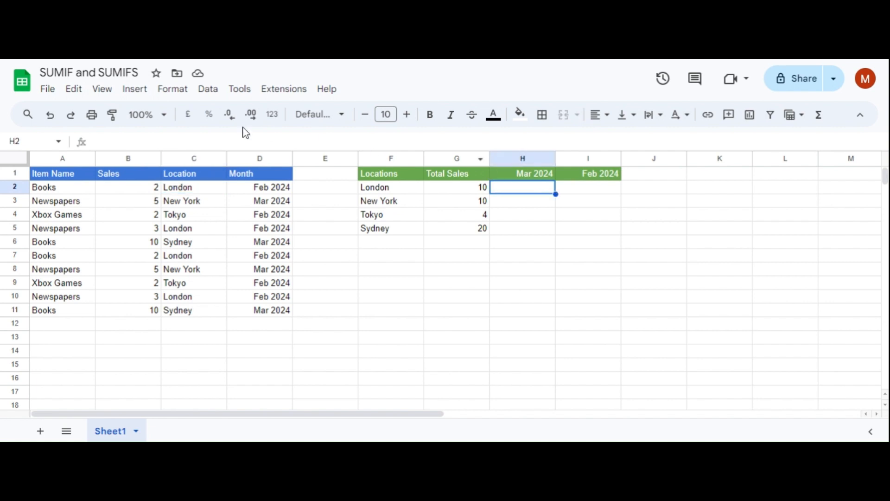
{"action": "left_click", "coordinate": [93, 141]}
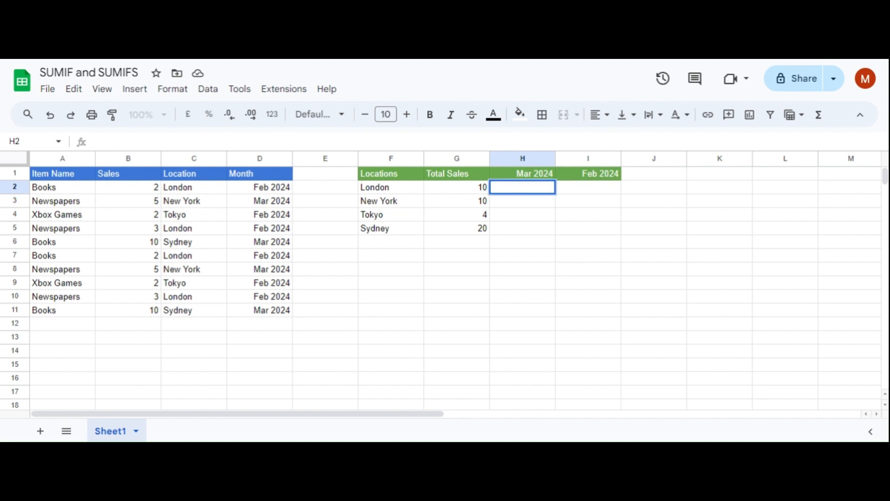
{"action": "type", "text": "="}
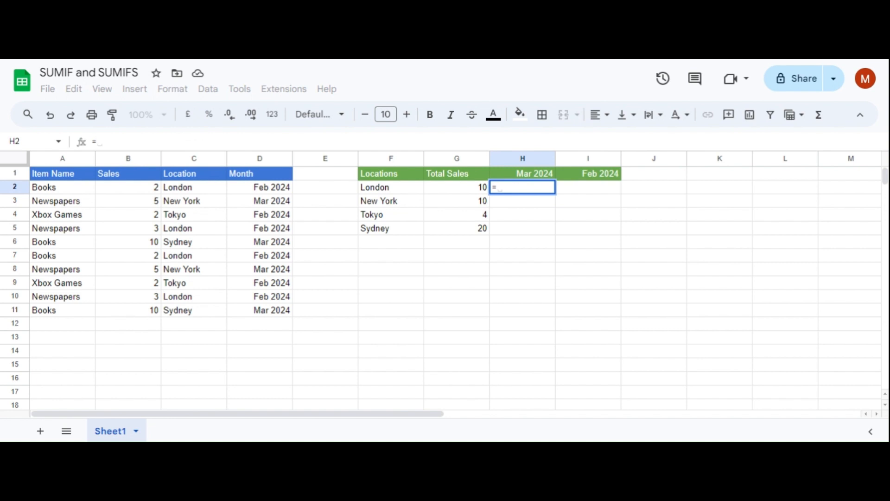
{"action": "left_click", "coordinate": [140, 195]}
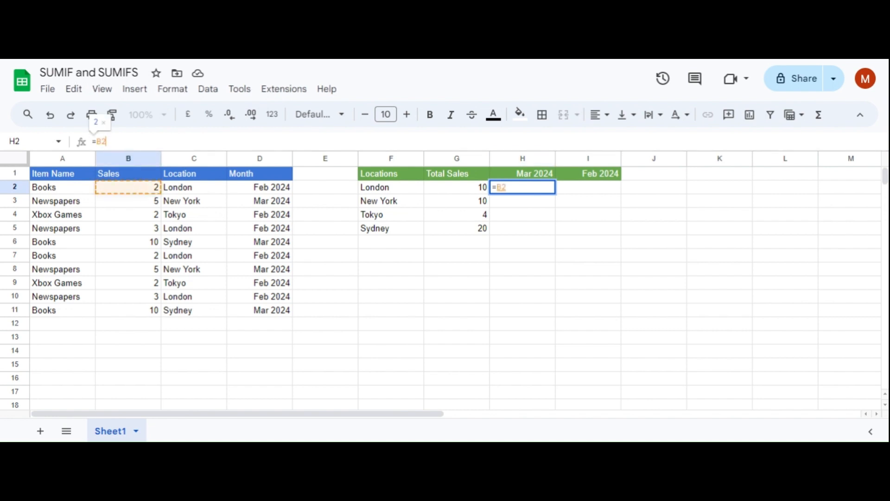
{"action": "key", "text": "BackSpace"}
{"action": "key", "text": "BackSpace"}
{"action": "type", "text": "SUMFI"}
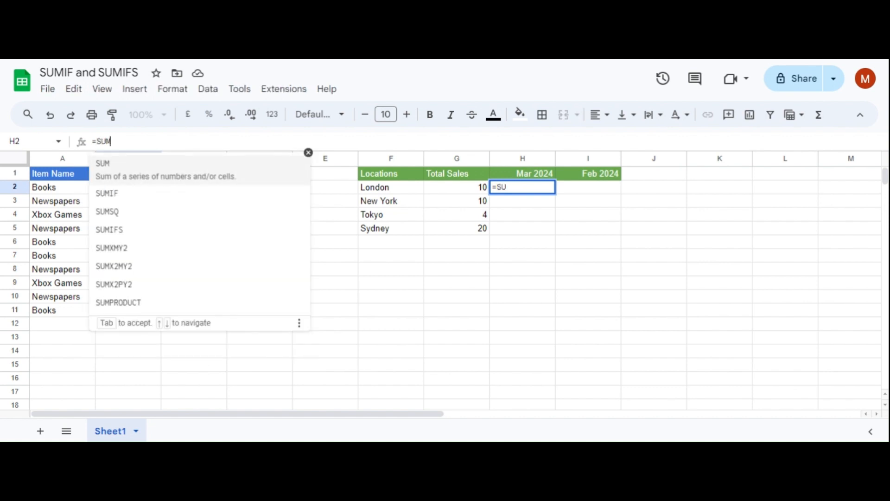
{"action": "key", "text": "BackSpace"}
{"action": "key", "text": "BackSpace"}
{"action": "type", "text": "IFS"}
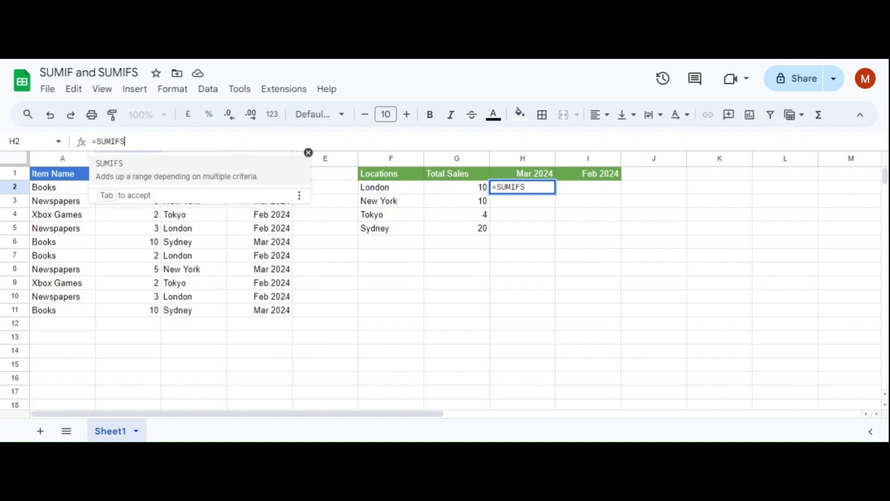
{"action": "key", "text": "Tab"}
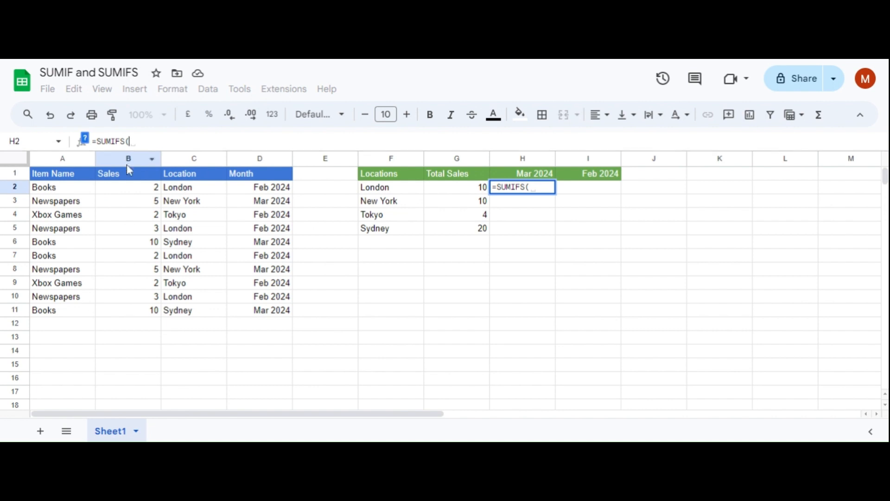
- Set B2:B11 as the SUMIFS sum range in H2 and add C2:C11 with F2 as the first range and criterion
{"action": "left_click", "coordinate": [135, 194]}
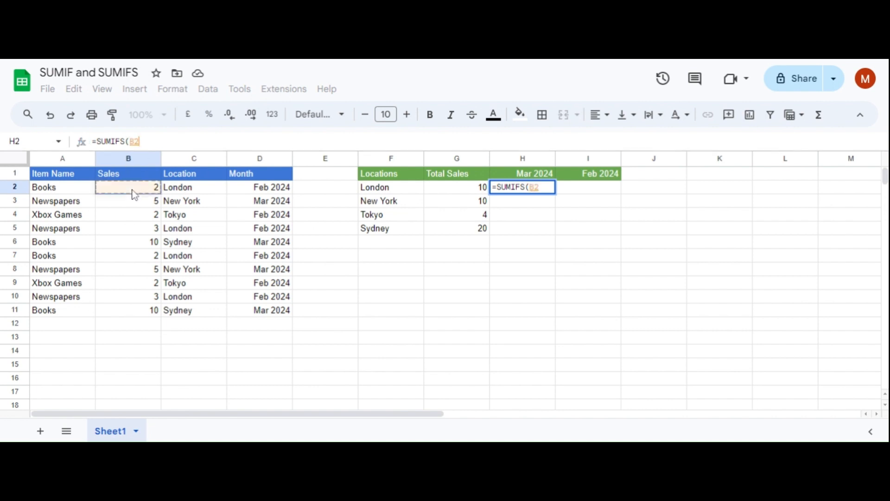
{"action": "left_click", "coordinate": [139, 311], "text": "shift"}
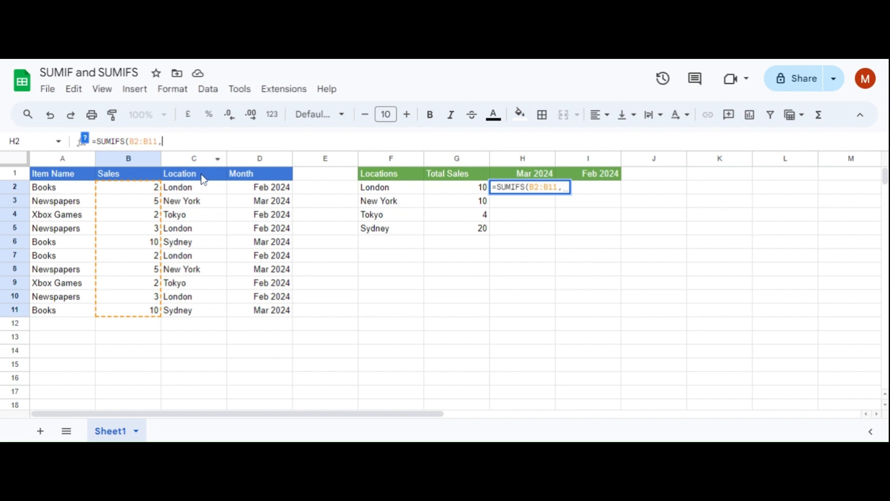
{"action": "left_click", "coordinate": [195, 189]}
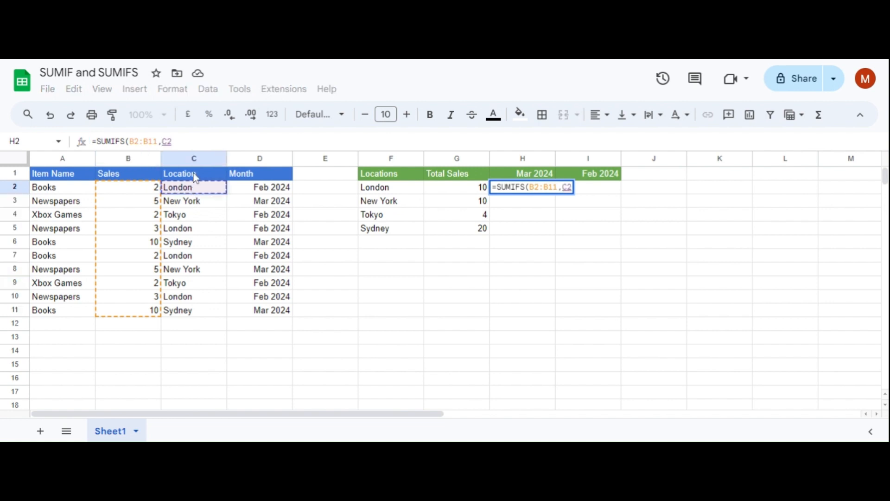
{"action": "left_click", "coordinate": [194, 310], "text": "shift"}
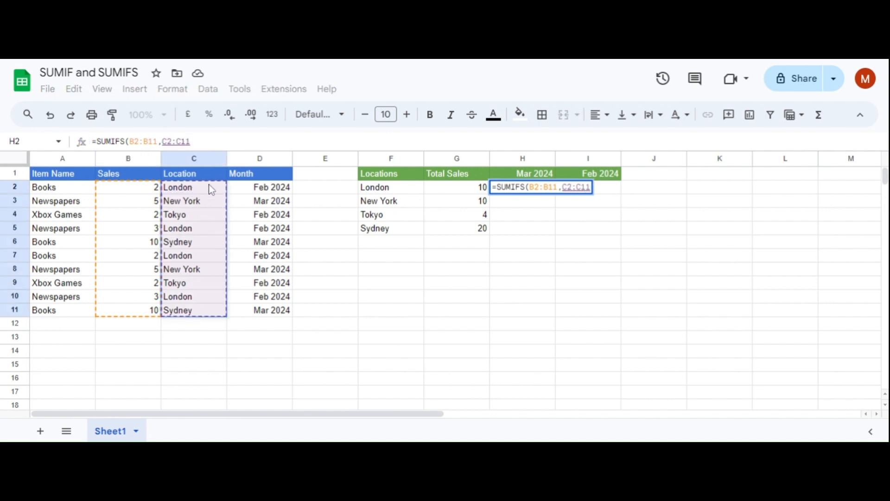
{"action": "type", "text": ","}
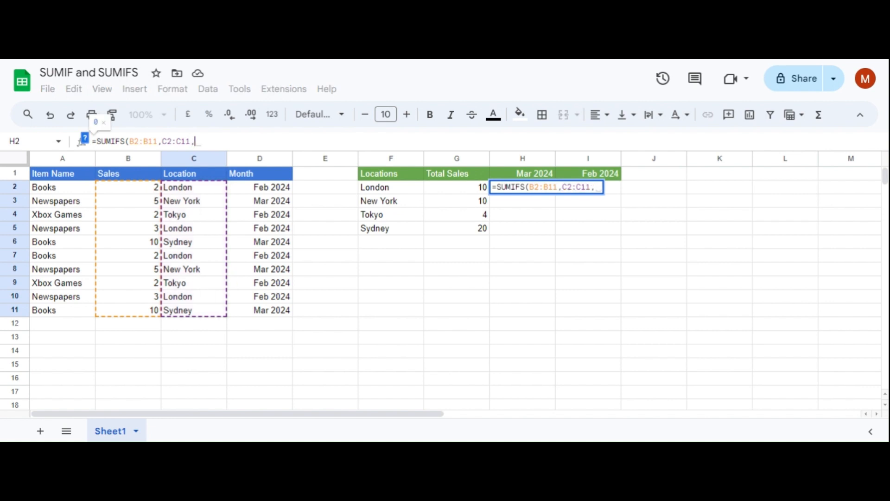
{"action": "left_click", "coordinate": [374, 190]}
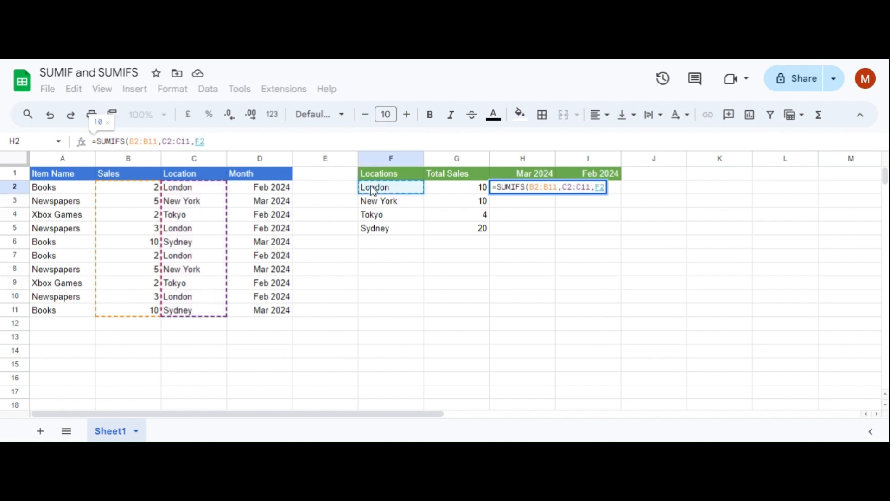
{"action": "type", "text": ","}
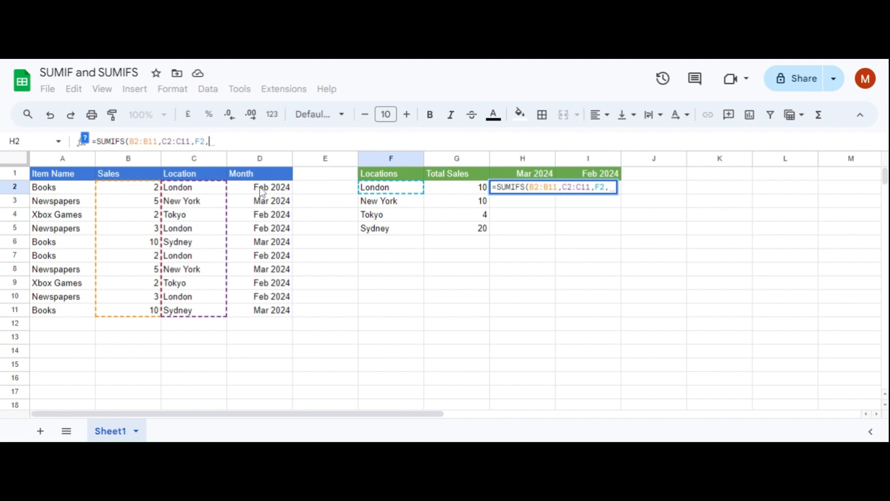
- Add D2:D11 with H1 as the second range and criterion in H2's SUMIFS formula and commit it
{"action": "left_click_drag", "start_coordinate": [260, 187], "coordinate": [272, 314]}
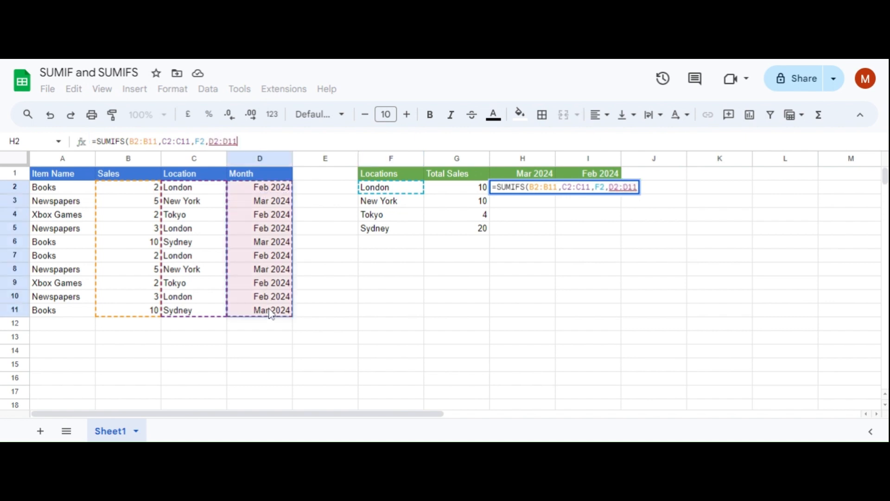
{"action": "type", "text": ","}
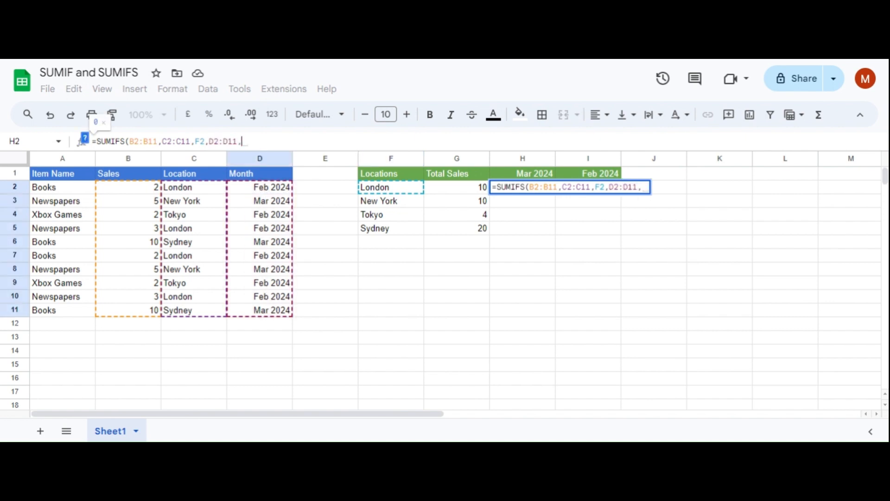
{"action": "left_click", "coordinate": [524, 173]}
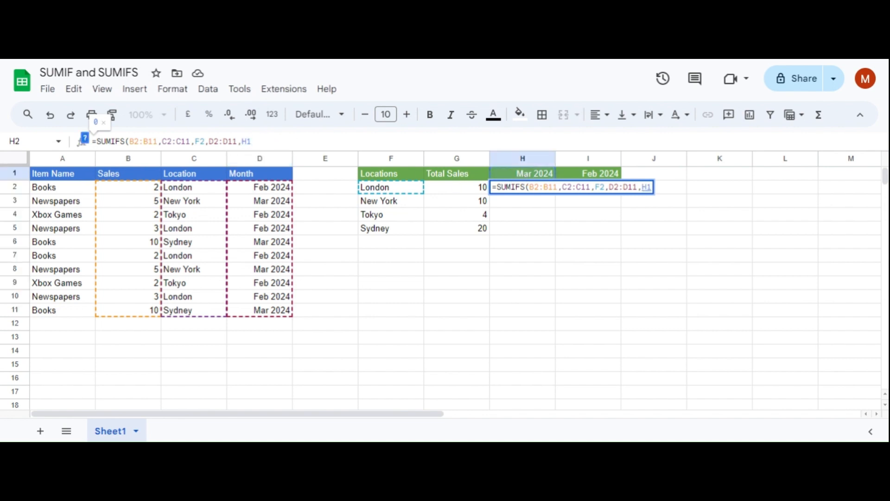
{"action": "key", "text": "Return"}
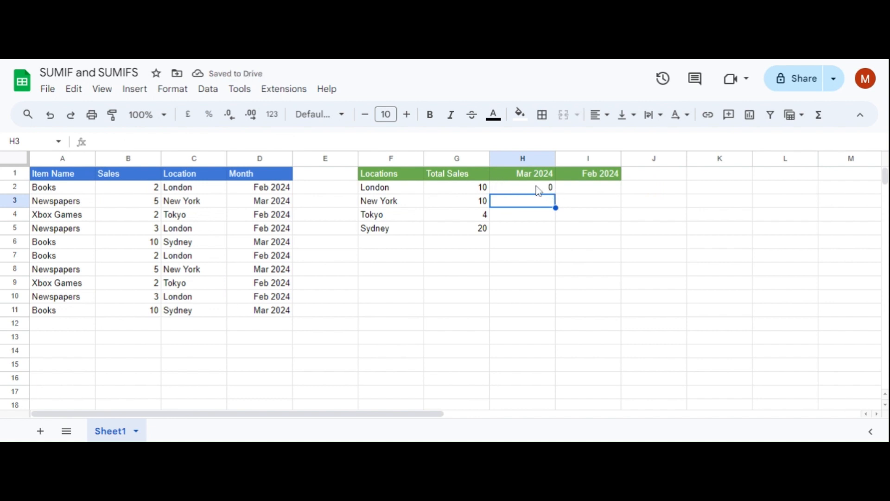
- Check the months of the London rows in the source data against the Mar 2024 result in H2
{"action": "left_click", "coordinate": [190, 190]}
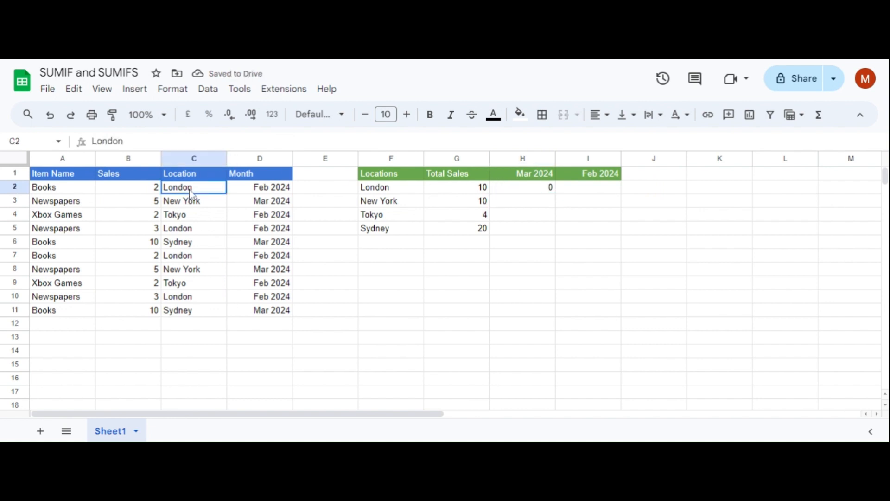
{"action": "left_click", "coordinate": [256, 231]}
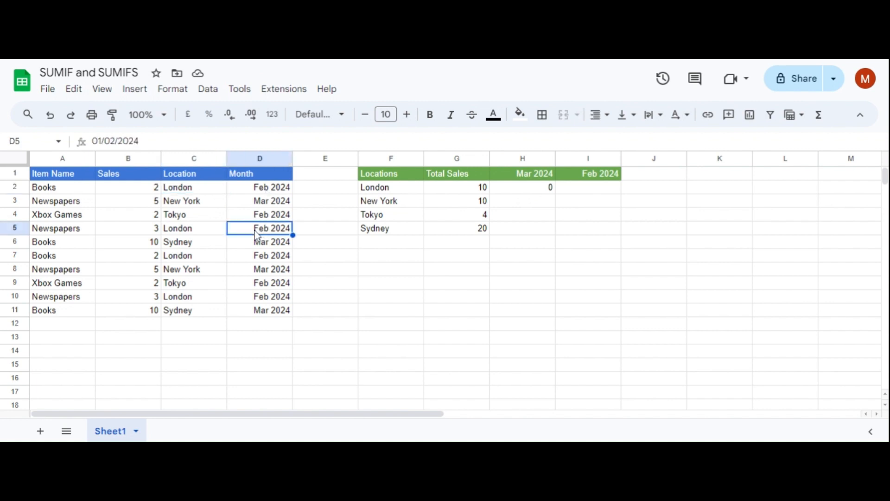
{"action": "left_click", "coordinate": [207, 230]}
{"action": "left_click", "coordinate": [218, 255]}
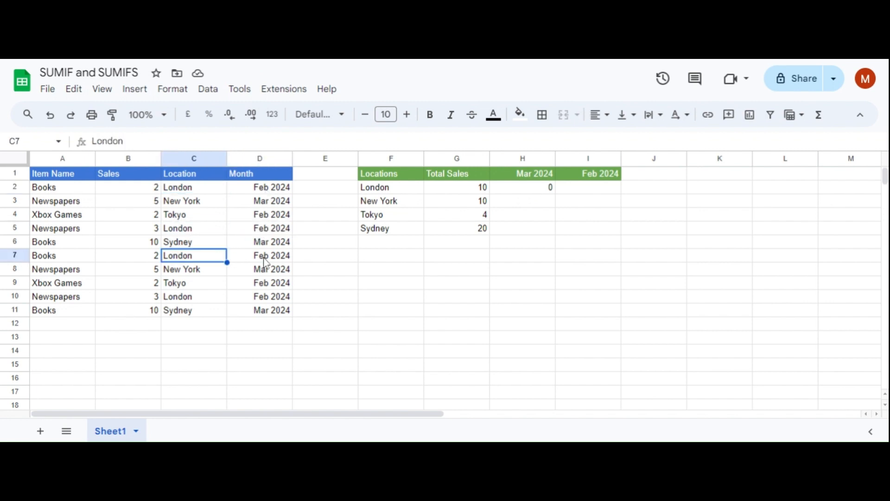
{"action": "left_click", "coordinate": [215, 297]}
{"action": "left_click", "coordinate": [248, 296]}
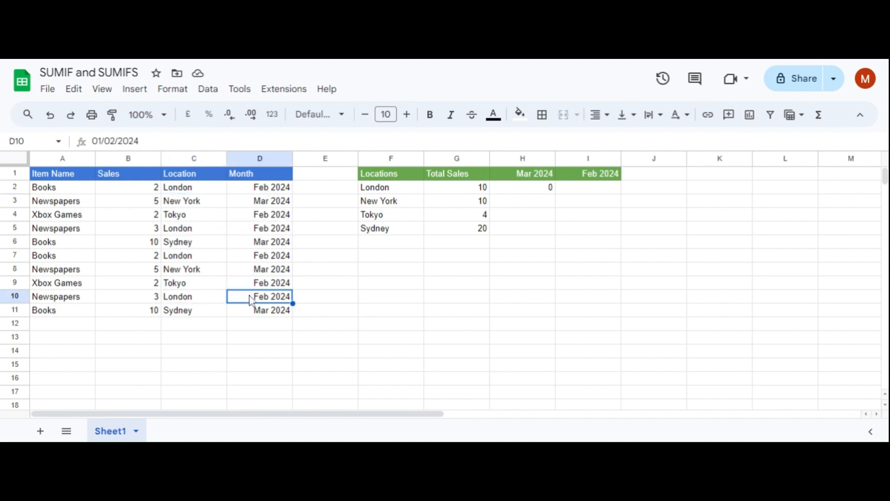
- Lock the sum range in H2's SUMIFS formula as $B$2:$B$11
{"action": "left_click", "coordinate": [552, 187]}
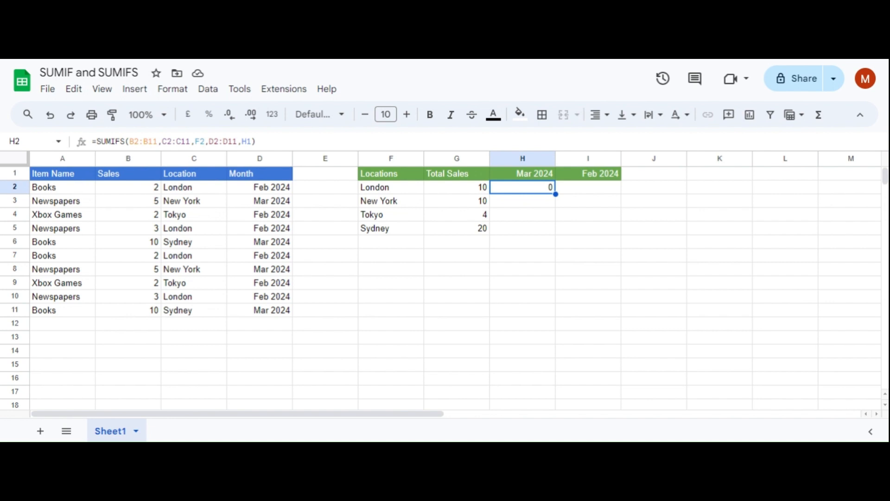
{"action": "key", "text": "F2"}
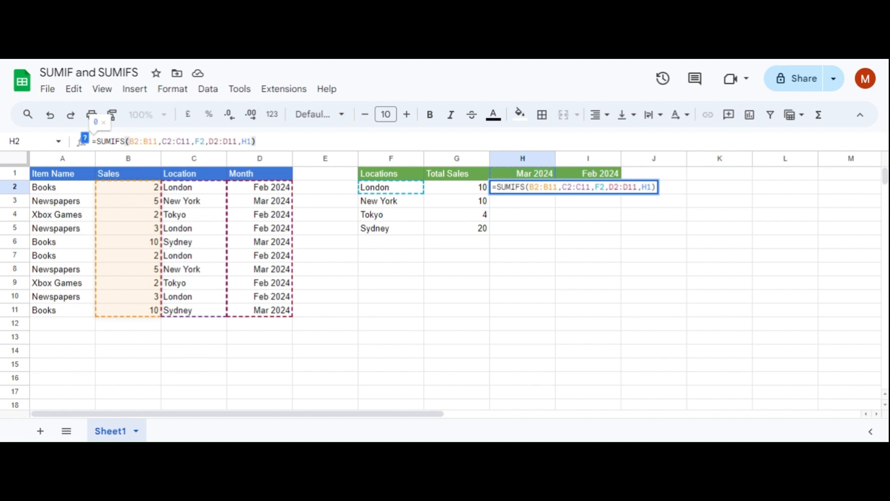
{"action": "type", "text": "$"}
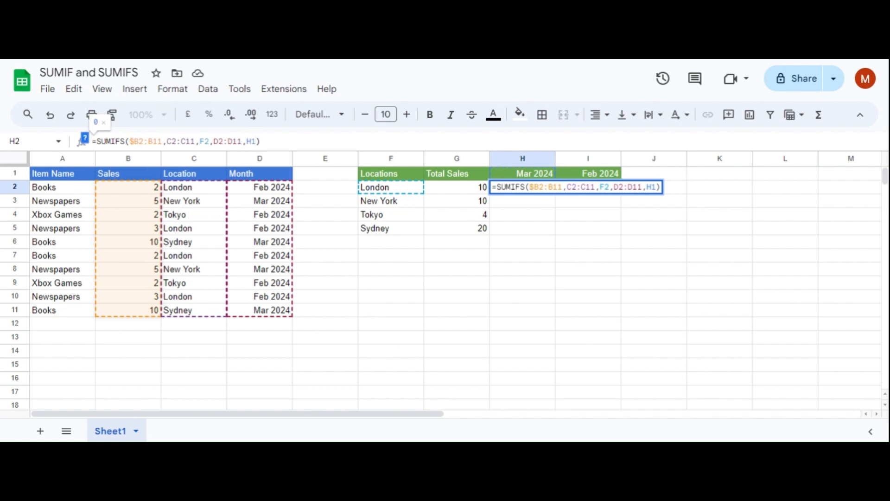
{"action": "key", "text": "Right"}
{"action": "type", "text": "$B"}
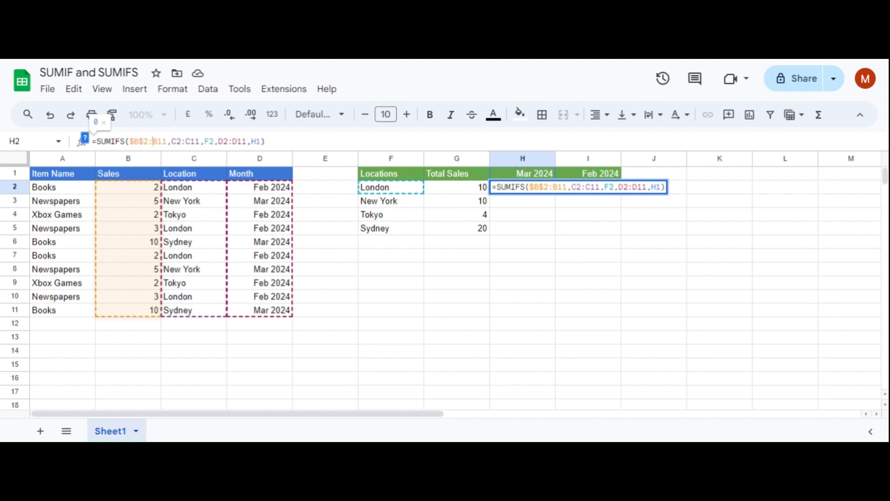
{"action": "type", "text": "$"}
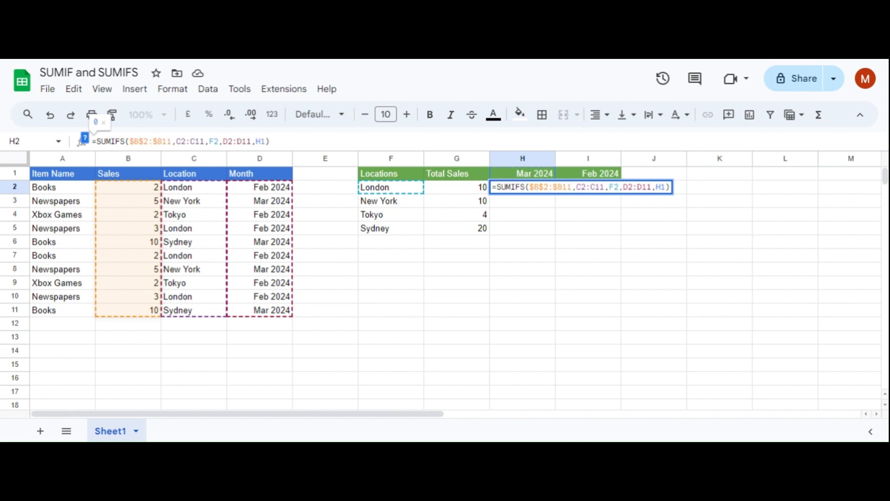
{"action": "key", "text": "Right"}
{"action": "type", "text": "$"}
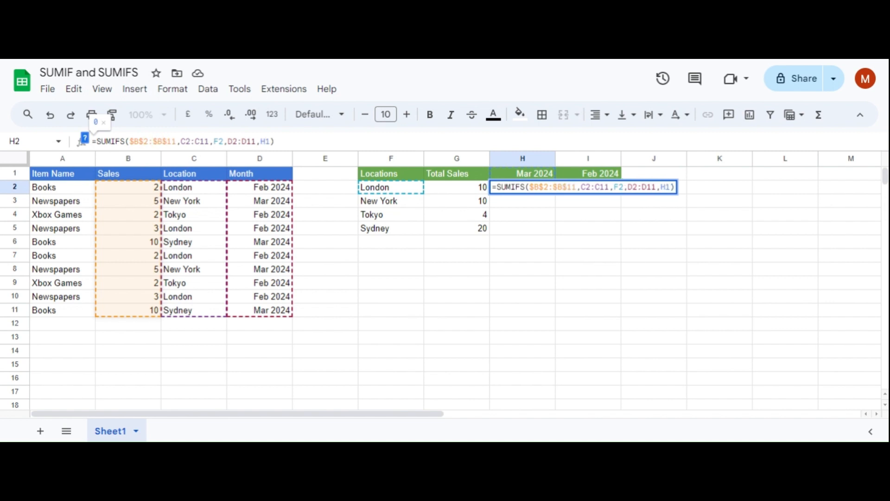
- Lock the location criteria range in H2's SUMIFS formula as $C$2:$C$11
{"action": "key", "text": "Right"}
{"action": "key", "text": "Right"}
{"action": "key", "text": "Right"}
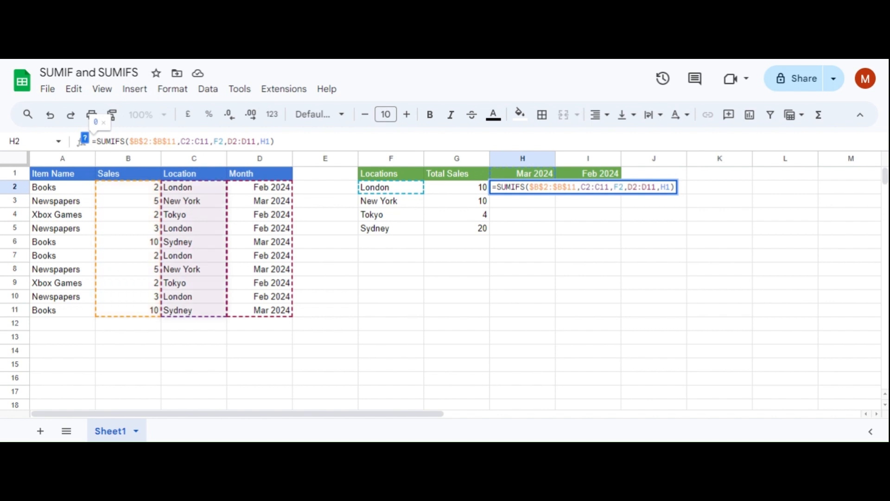
{"action": "type", "text": "$"}
{"action": "key", "text": "Right"}
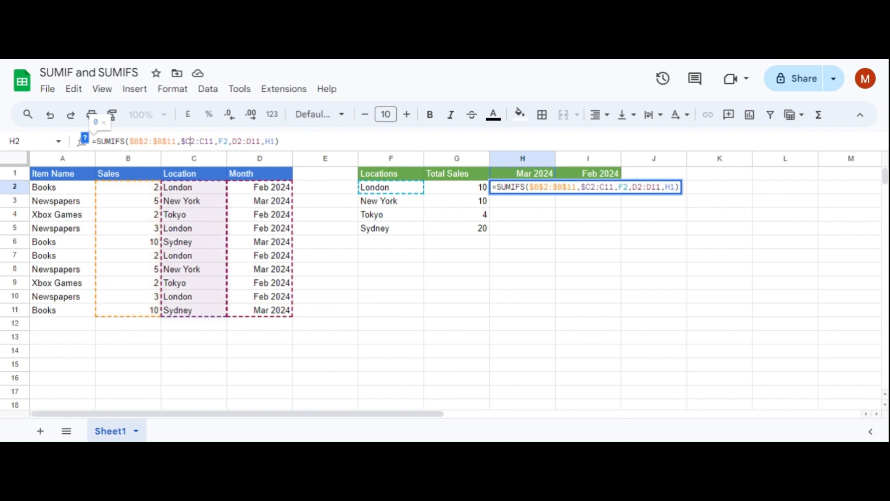
{"action": "type", "text": "$"}
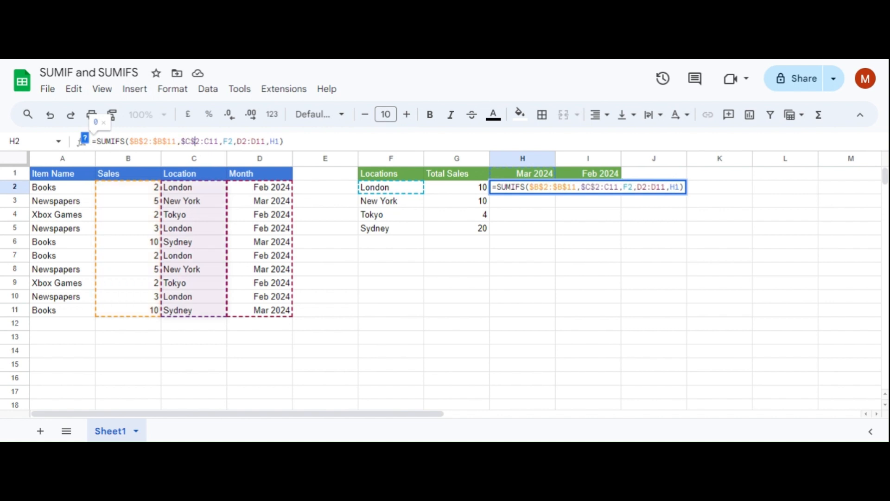
{"action": "key", "text": "Right"}
{"action": "key", "text": "Right"}
{"action": "type", "text": "$"}
{"action": "key", "text": "Right"}
{"action": "key", "text": "Right"}
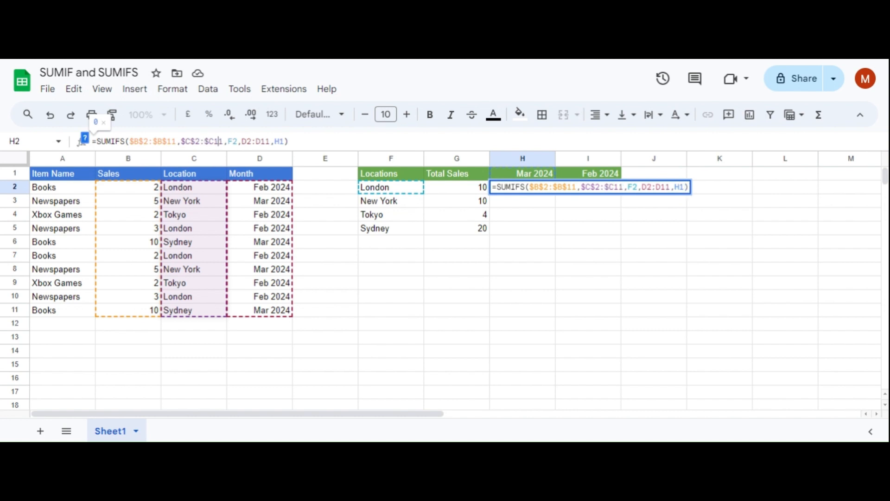
{"action": "key", "text": "Left"}
{"action": "type", "text": "$"}
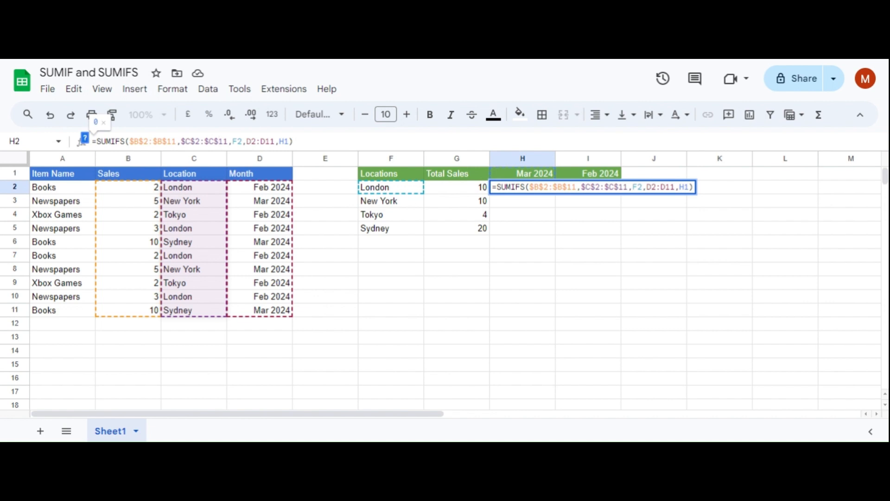
- Lock the location criterion's column as $F2 and the month criteria range as $D$2:$D$11 in H2's formula
{"action": "left_click", "coordinate": [232, 142]}
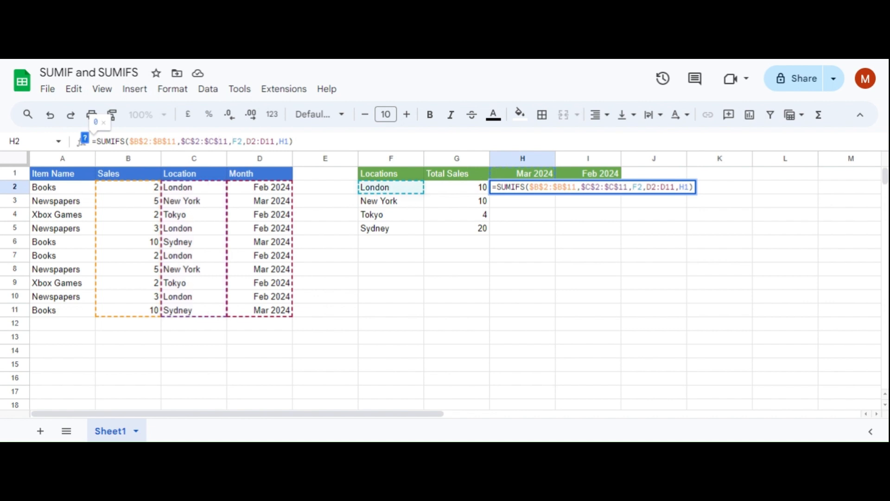
{"action": "type", "text": "$"}
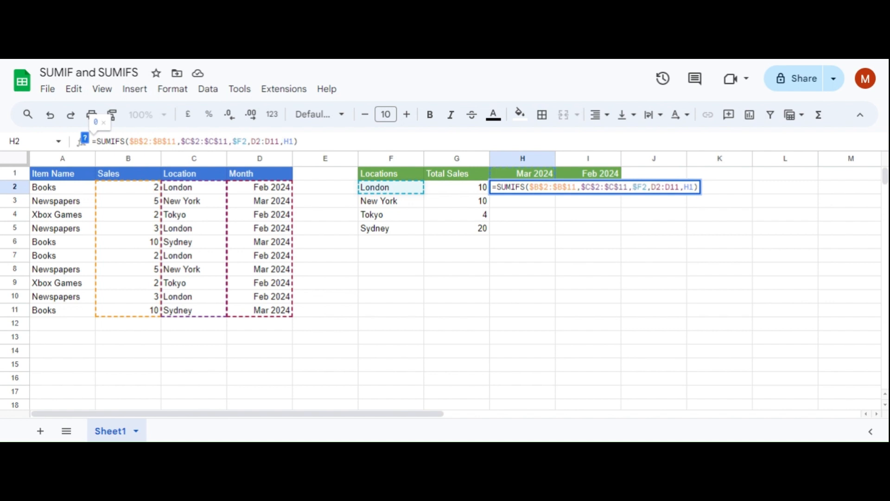
{"action": "left_click", "coordinate": [250, 142]}
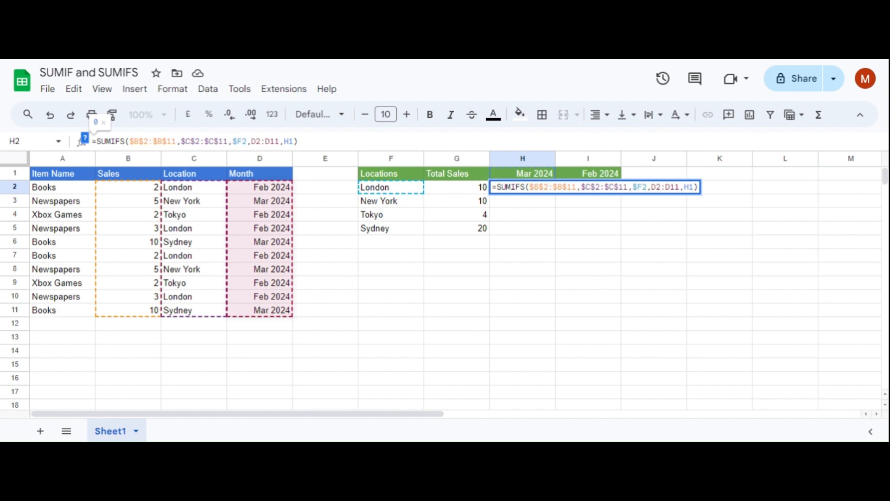
{"action": "type", "text": "$"}
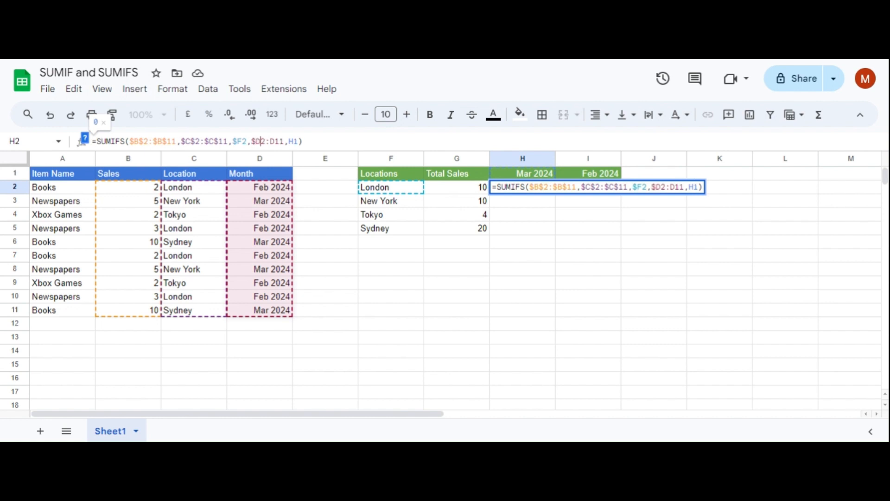
{"action": "key", "text": "Right"}
{"action": "type", "text": "%"}
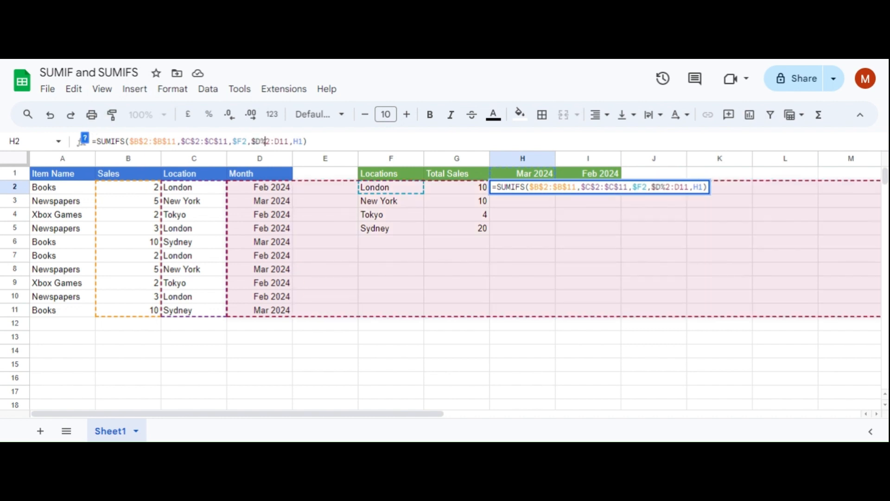
{"action": "key", "text": "BackSpace"}
{"action": "type", "text": "$"}
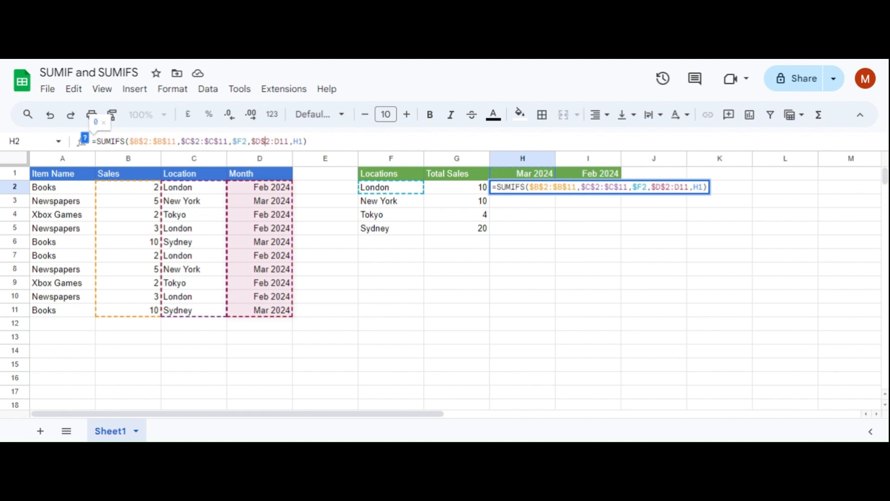
{"action": "key", "text": "Right"}
{"action": "key", "text": "Right"}
{"action": "type", "text": "$"}
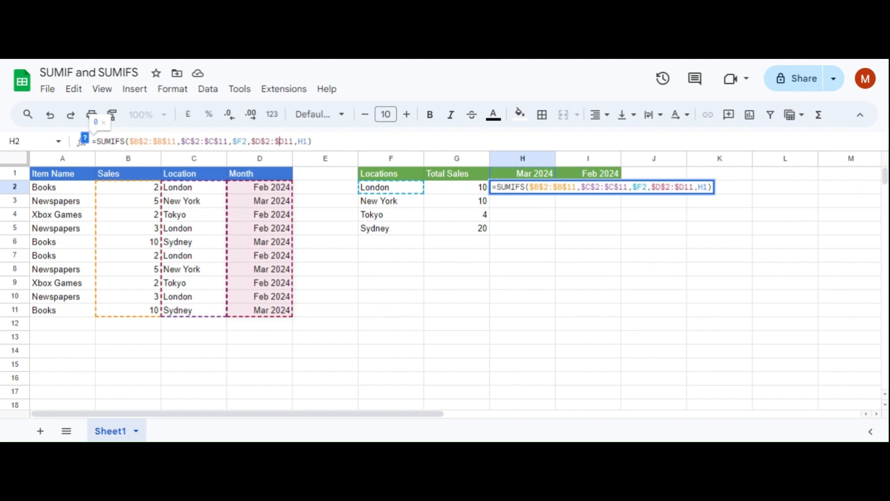
{"action": "key", "text": "Right"}
{"action": "type", "text": "$"}
- Lock the row of the month criterion as H$1 in H2's SUMIFS formula and commit it
{"action": "left_click", "coordinate": [307, 142]}
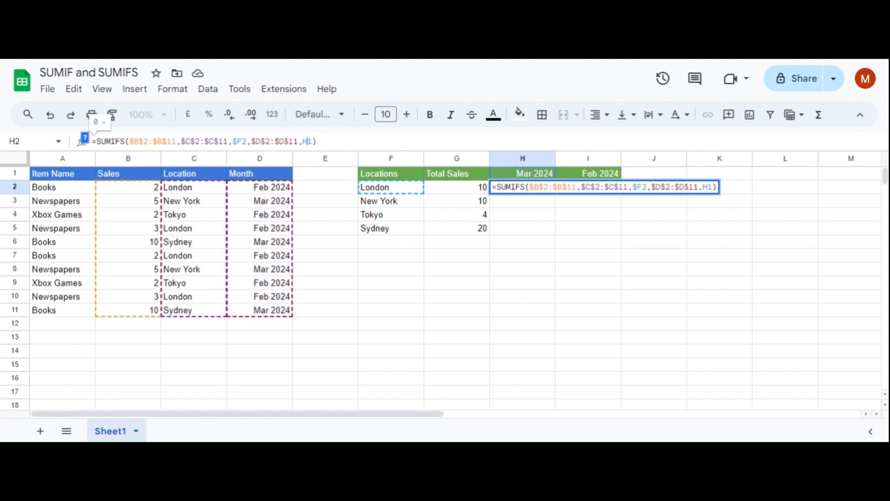
{"action": "type", "text": "$"}
{"action": "key", "text": "Return"}
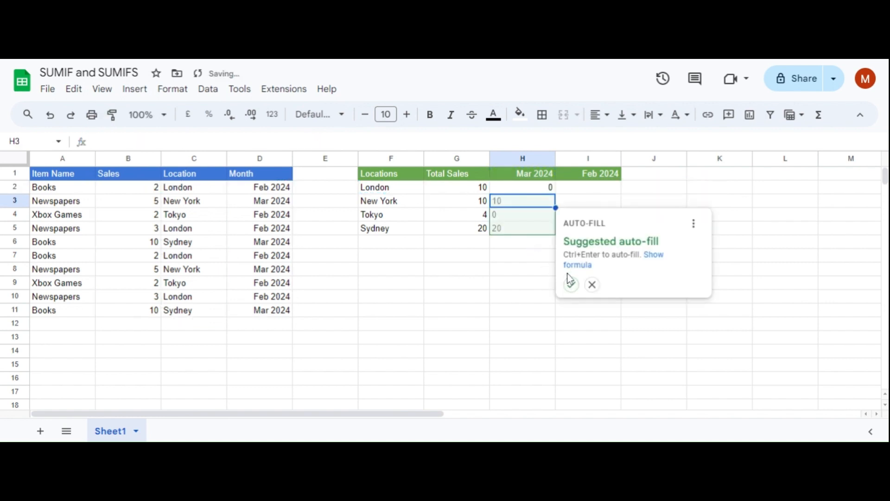
- Fill H2's SUMIFS formula down through H5 and across each location row into the Feb 2024 column, I2:I5
{"action": "left_click", "coordinate": [548, 191]}
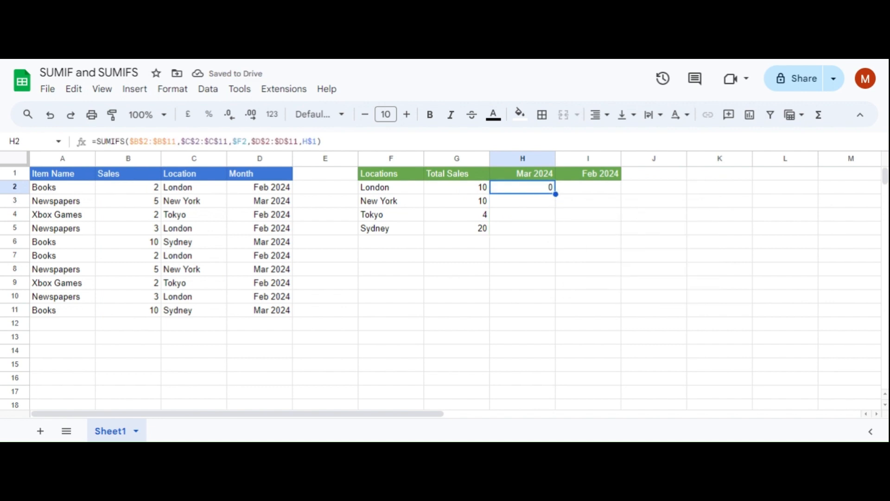
{"action": "left_click_drag", "start_coordinate": [555, 194], "coordinate": [553, 233]}
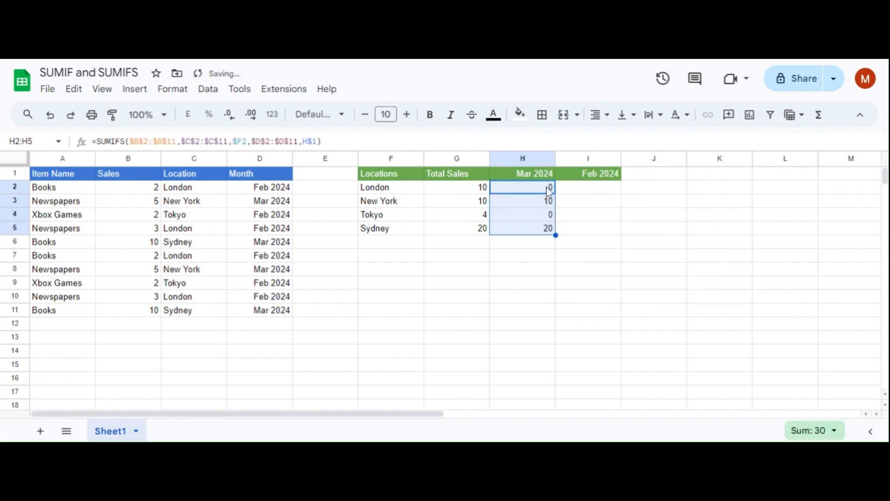
{"action": "left_click", "coordinate": [549, 190]}
{"action": "left_click_drag", "start_coordinate": [556, 194], "coordinate": [588, 217]}
{"action": "left_click", "coordinate": [552, 201]}
{"action": "left_click", "coordinate": [552, 218]}
{"action": "left_click", "coordinate": [547, 232]}
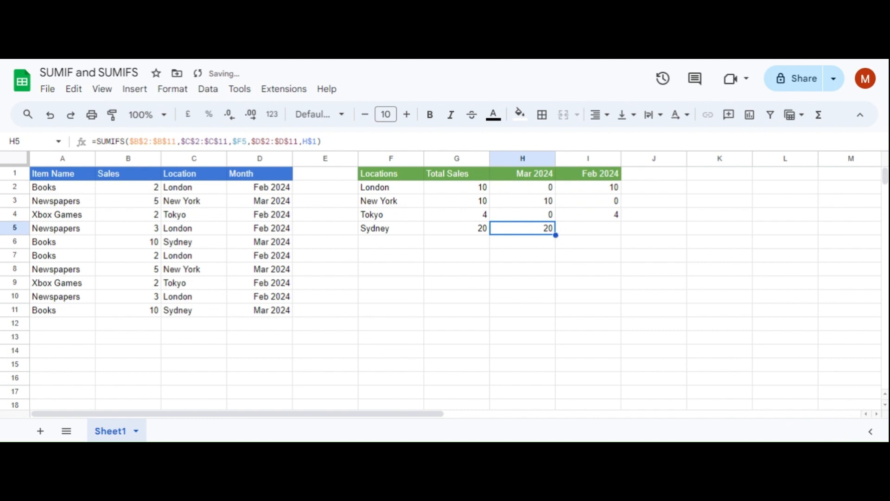
{"action": "left_click_drag", "start_coordinate": [555, 235], "coordinate": [603, 230]}
- Review the filled SUMIFS formula in I5 and compare the SUMIF formula in G2 with the SUMIFS formula in H2
{"action": "left_click", "coordinate": [588, 234]}
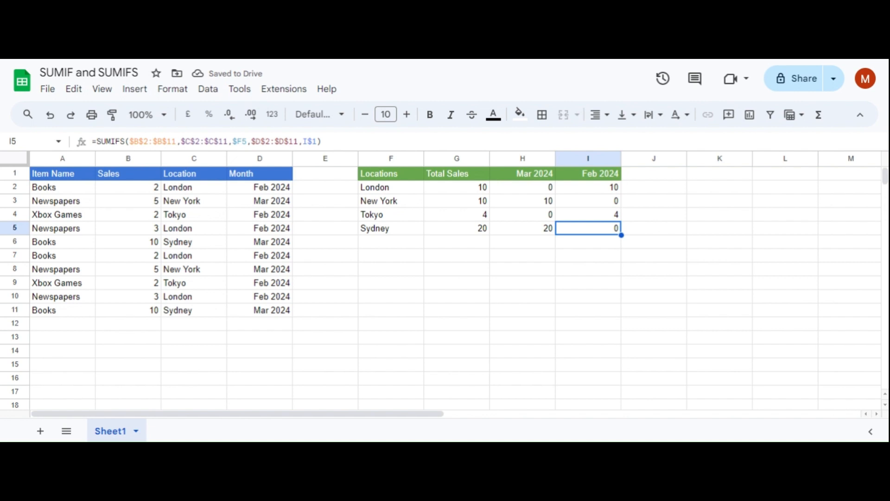
{"action": "left_click", "coordinate": [446, 188]}
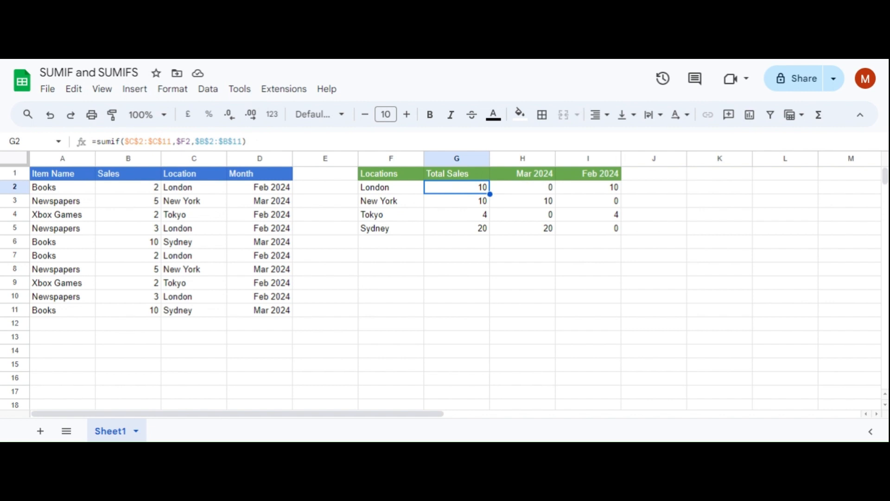
{"action": "left_click", "coordinate": [540, 192]}
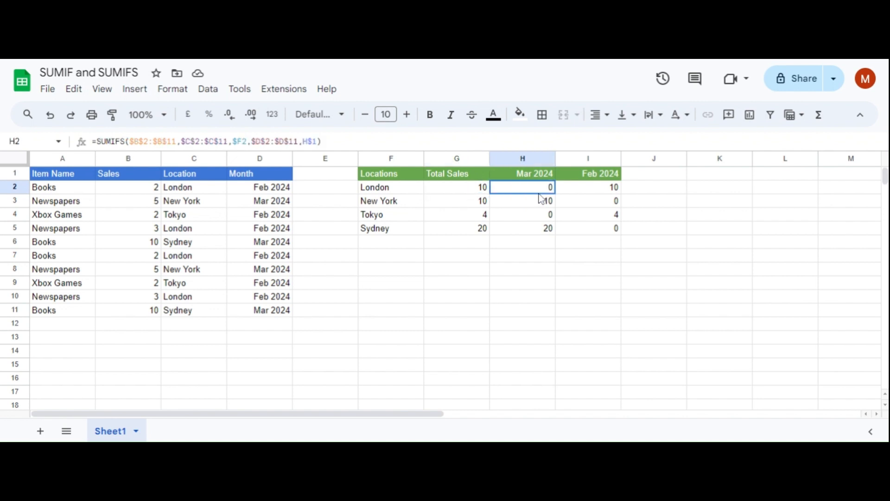